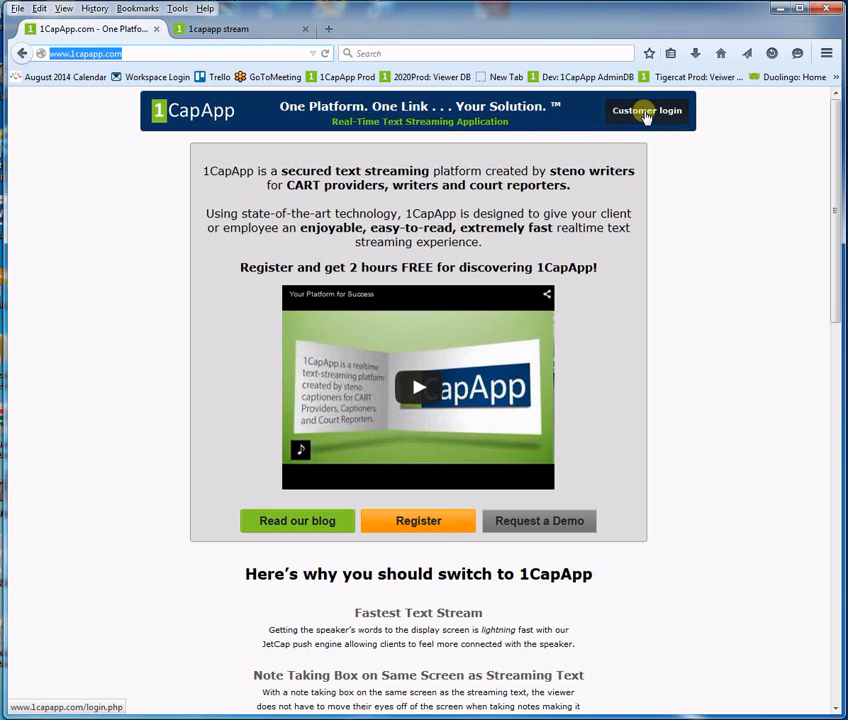
# Log in through the customer login page as fastcaptions, using the saved account password
pyautogui.click(324, 53)
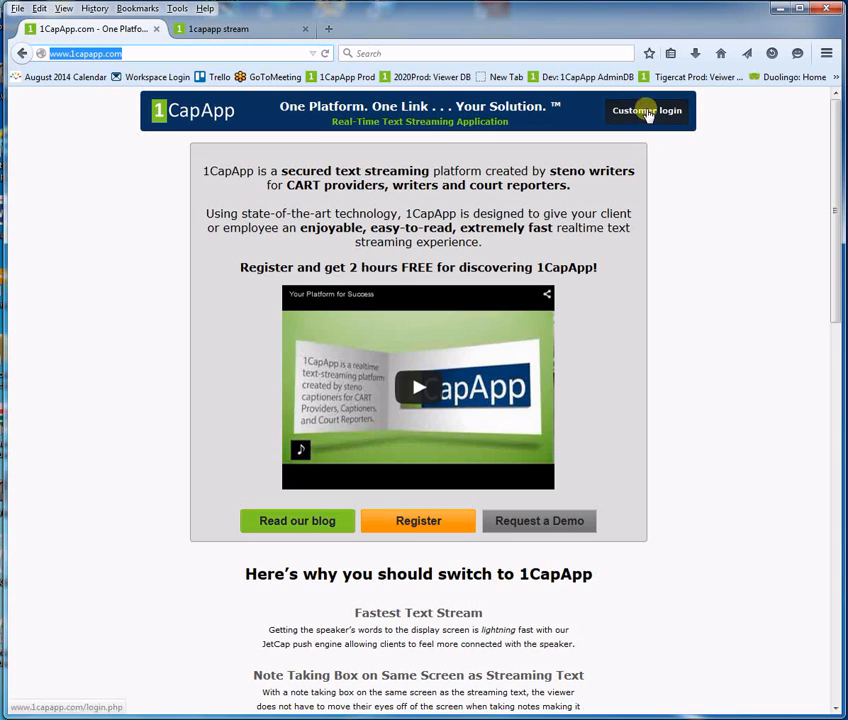
pyautogui.click(648, 113)
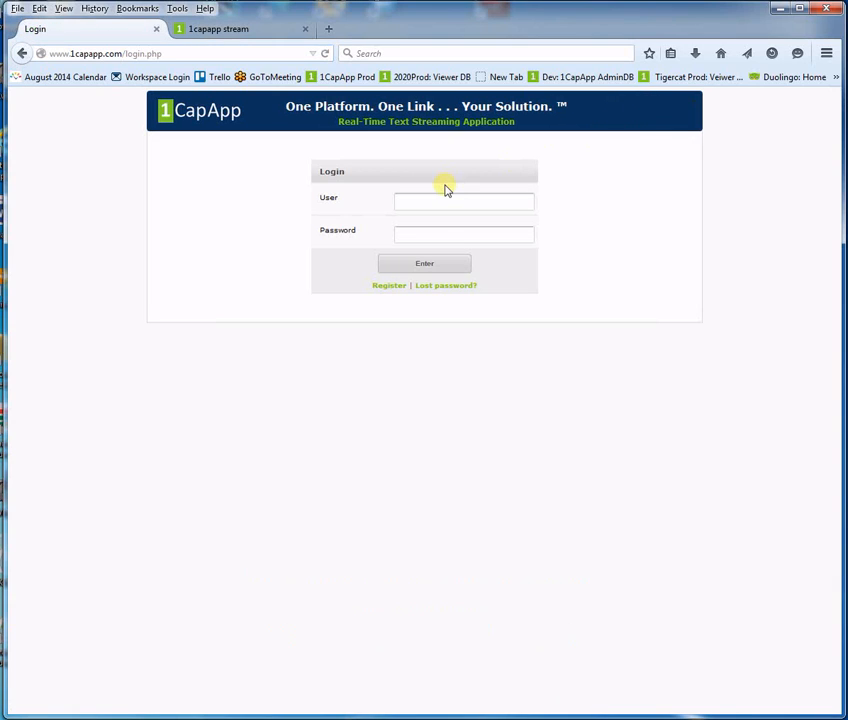
pyautogui.click(411, 202)
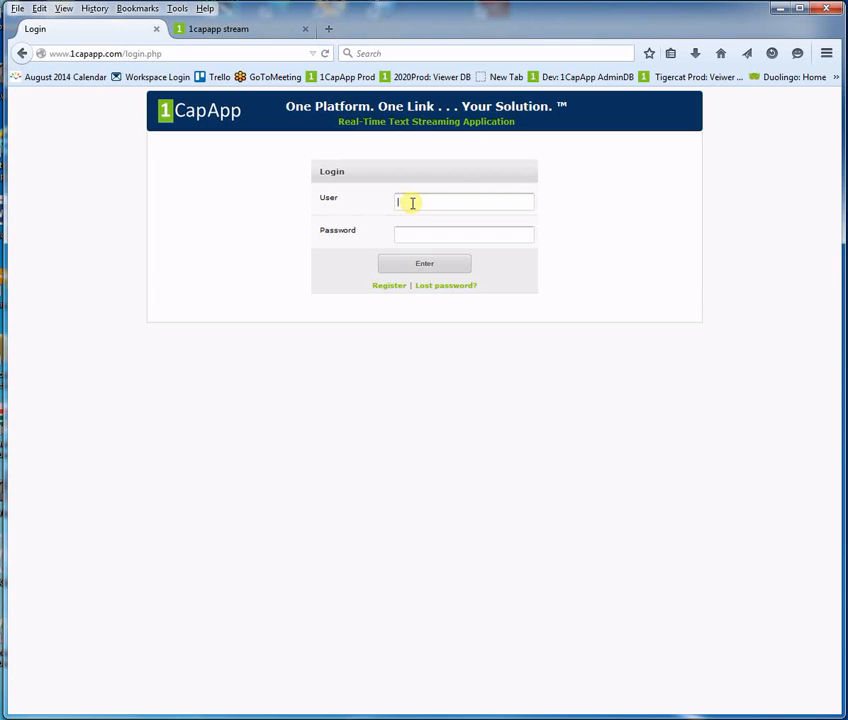
pyautogui.write('fast')
pyautogui.press('Down')
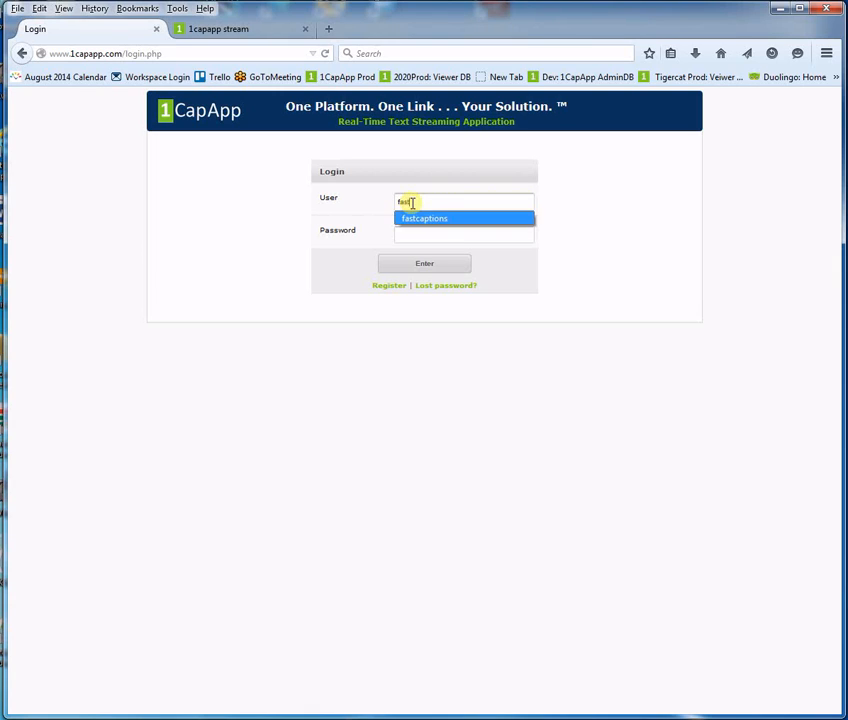
pyautogui.press('Return')
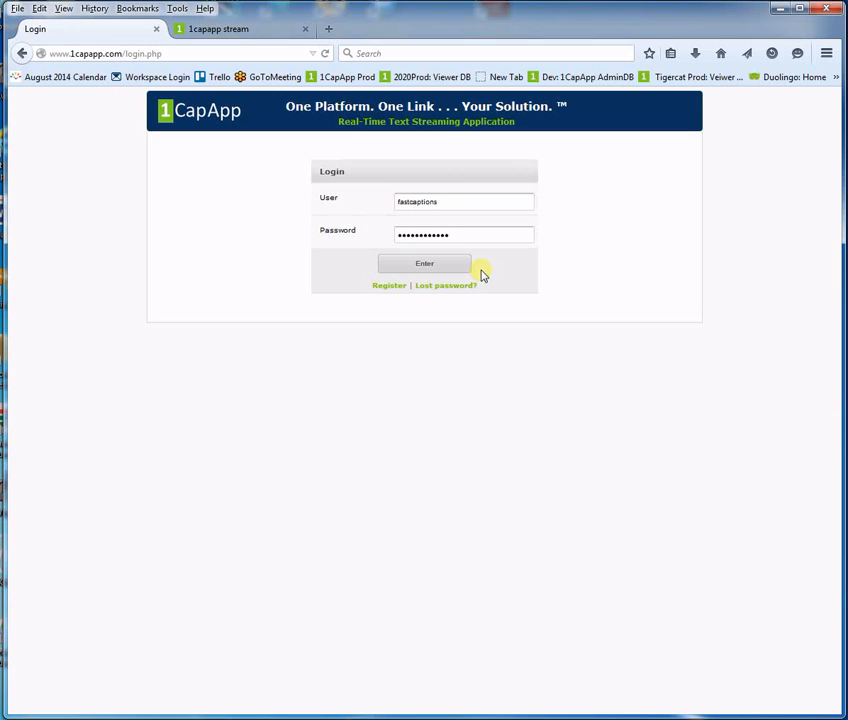
pyautogui.click(425, 266)
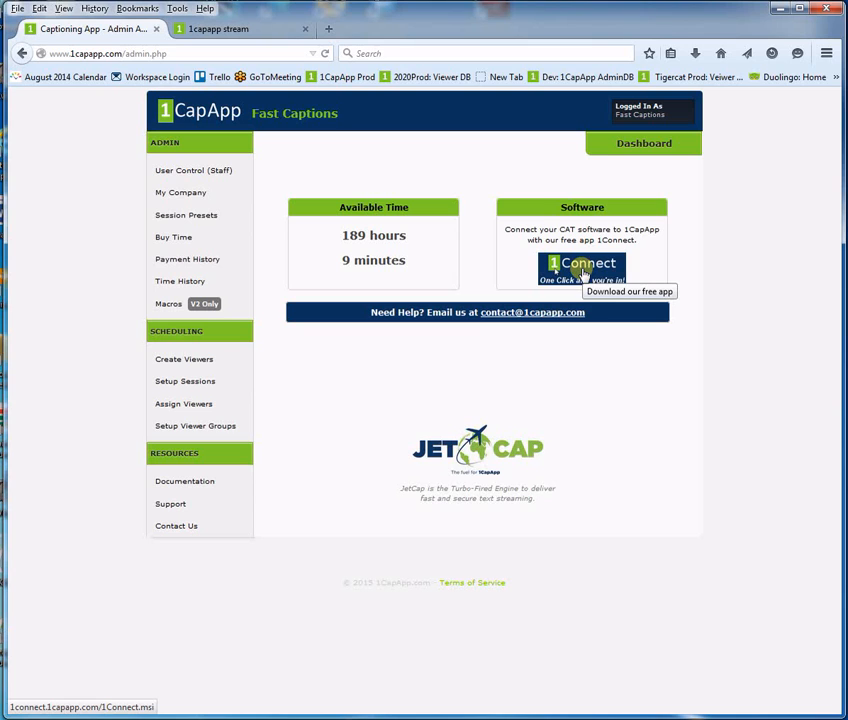
# Download the free 1Connect app from the dashboard and save the 1Connect.msi installer
pyautogui.click(583, 272)
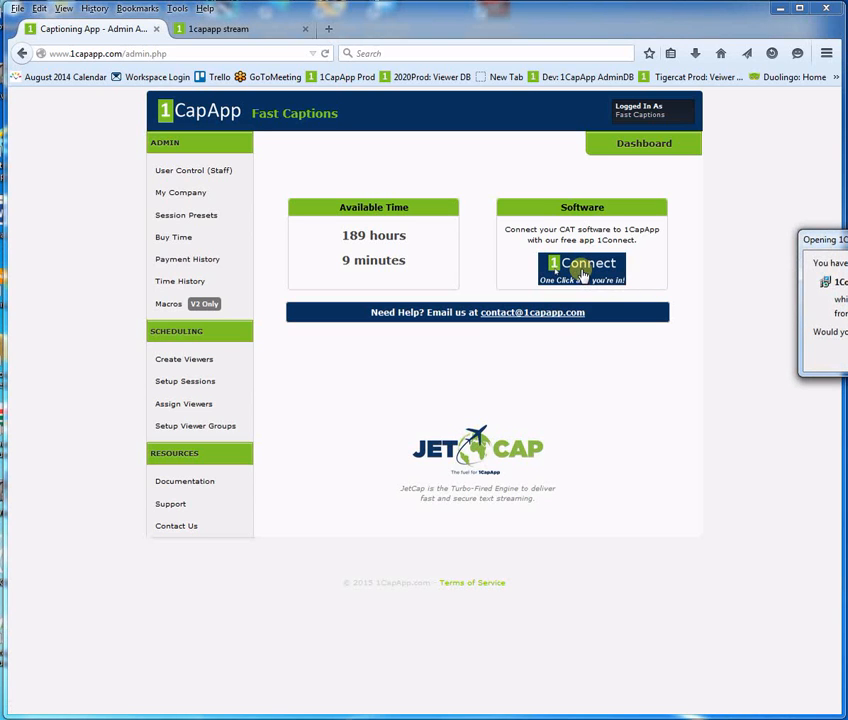
pyautogui.moveTo(847, 240); pyautogui.dragTo(523, 330)
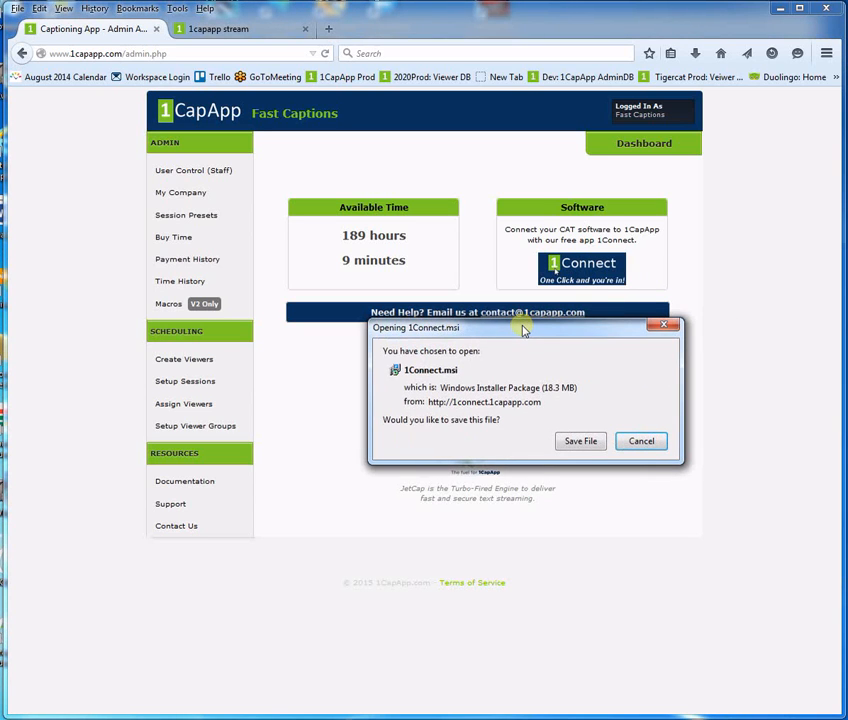
pyautogui.click(577, 446)
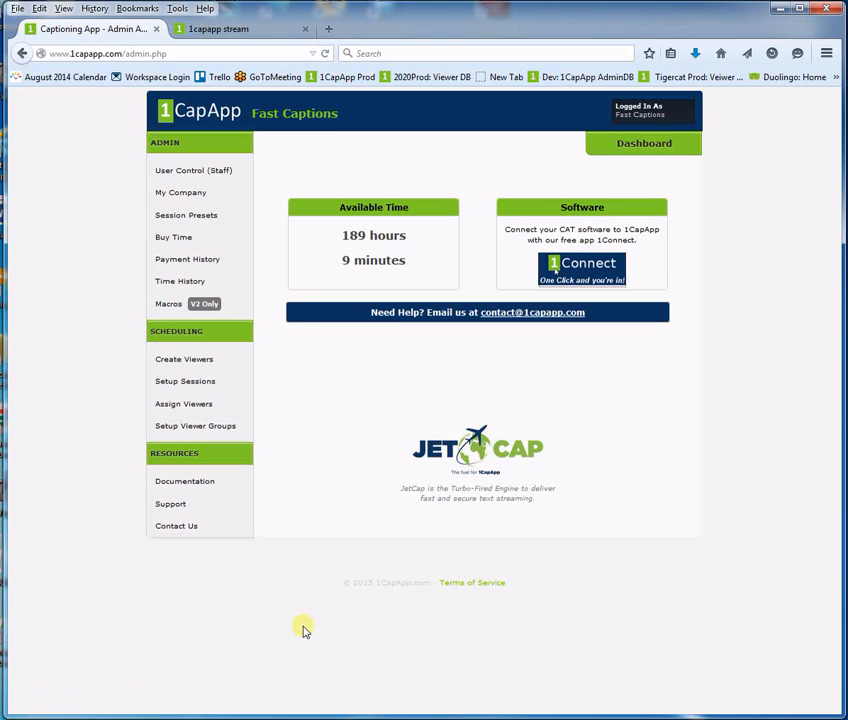
# Open the downloaded 1Connect installer and cancel running it
pyautogui.click(695, 55)
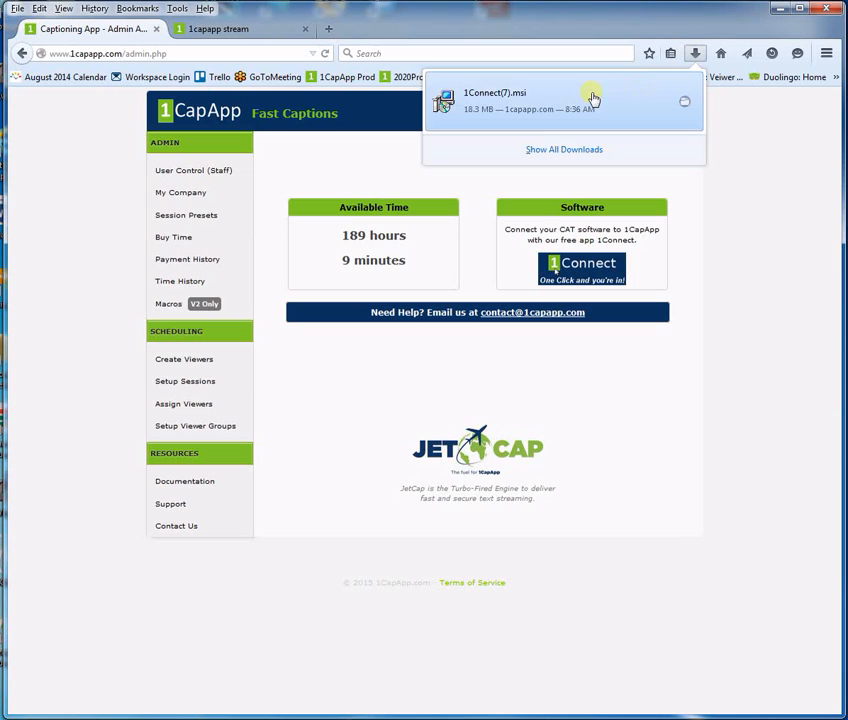
pyautogui.click(491, 100)
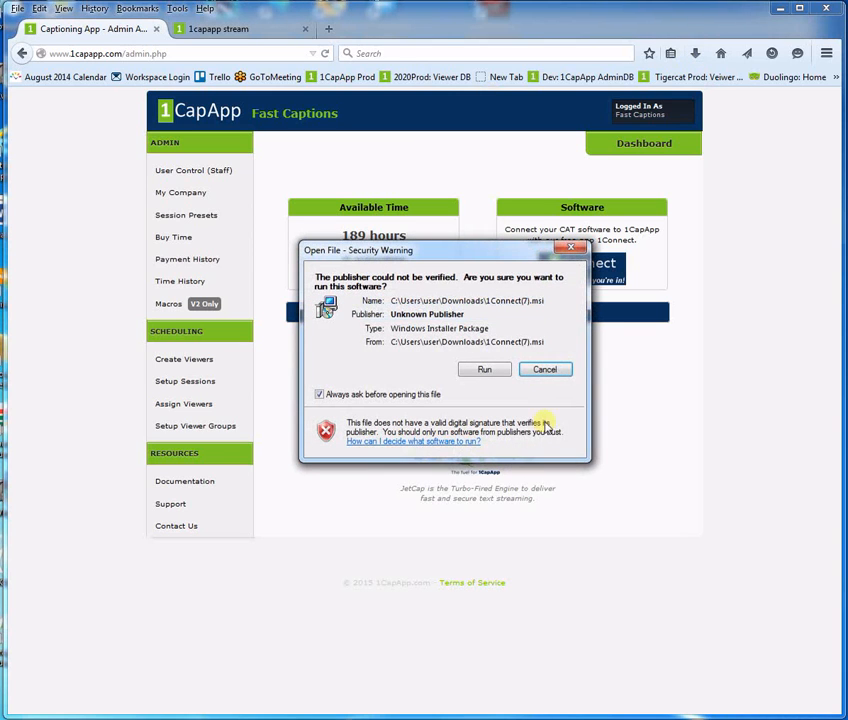
pyautogui.click(545, 370)
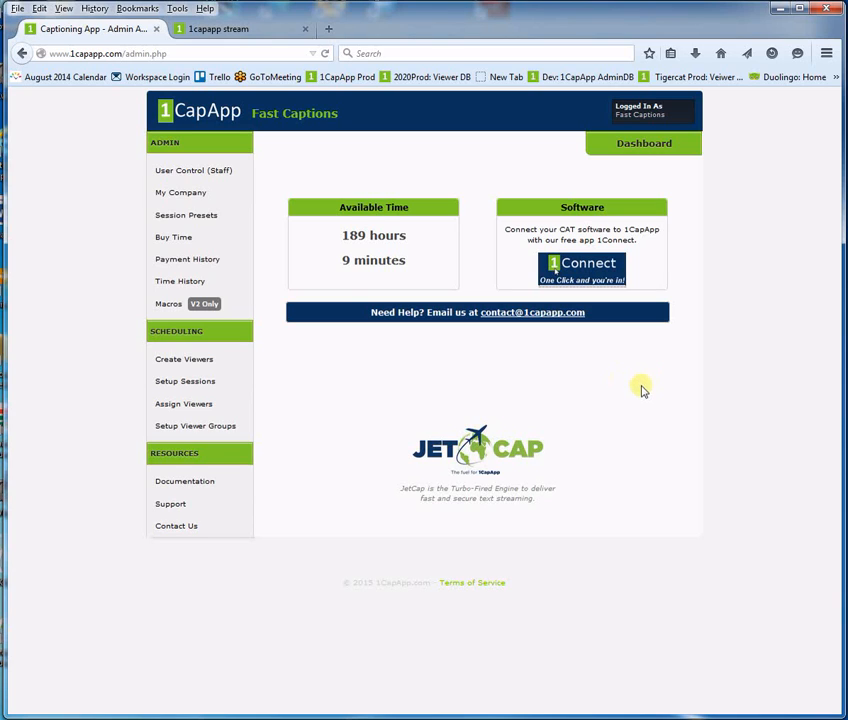
# Open the Fast Captions writer account for editing in the staff user control
pyautogui.click(198, 174)
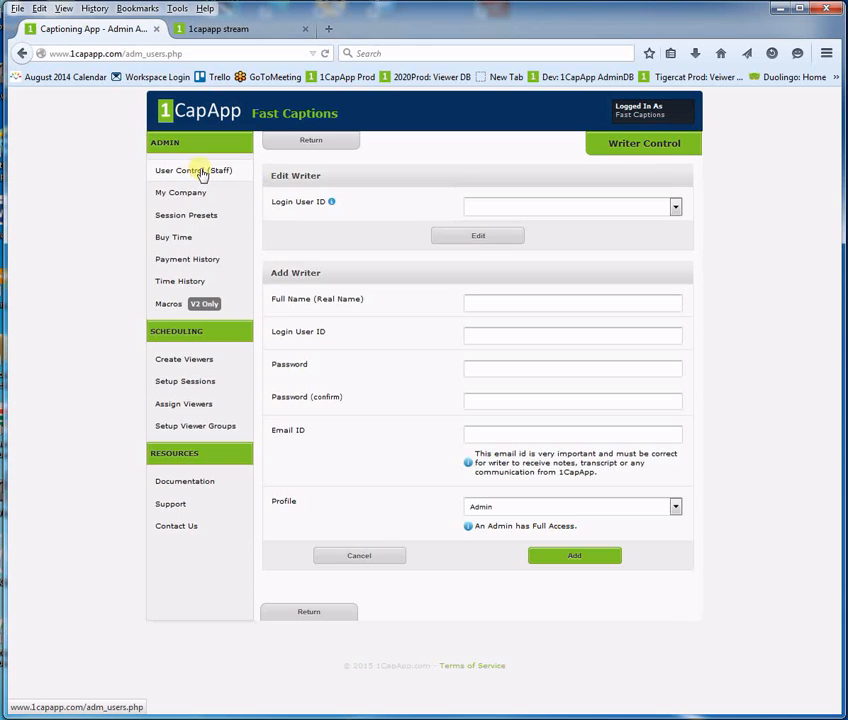
pyautogui.click(675, 207)
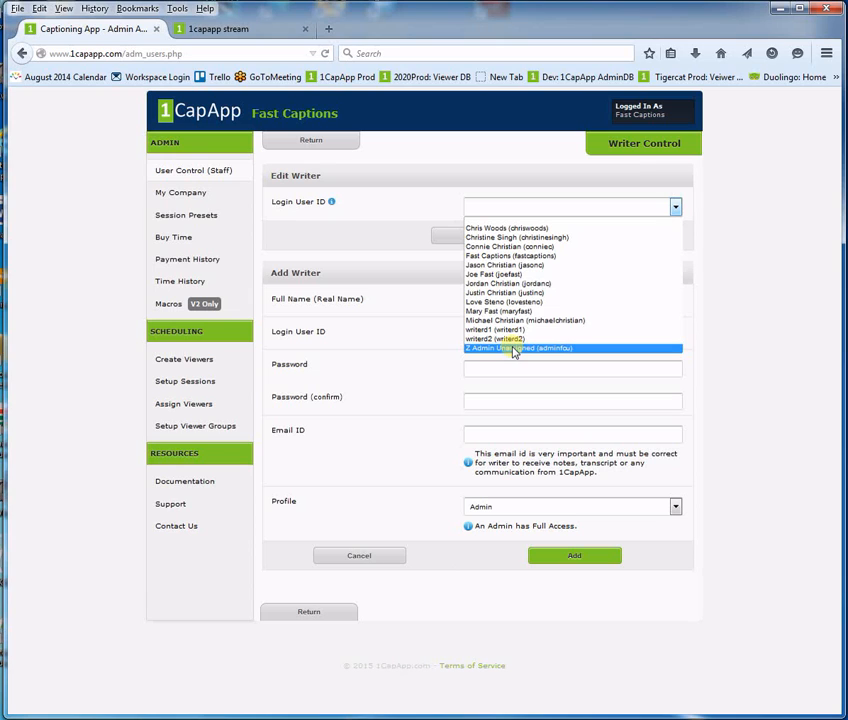
pyautogui.click(505, 258)
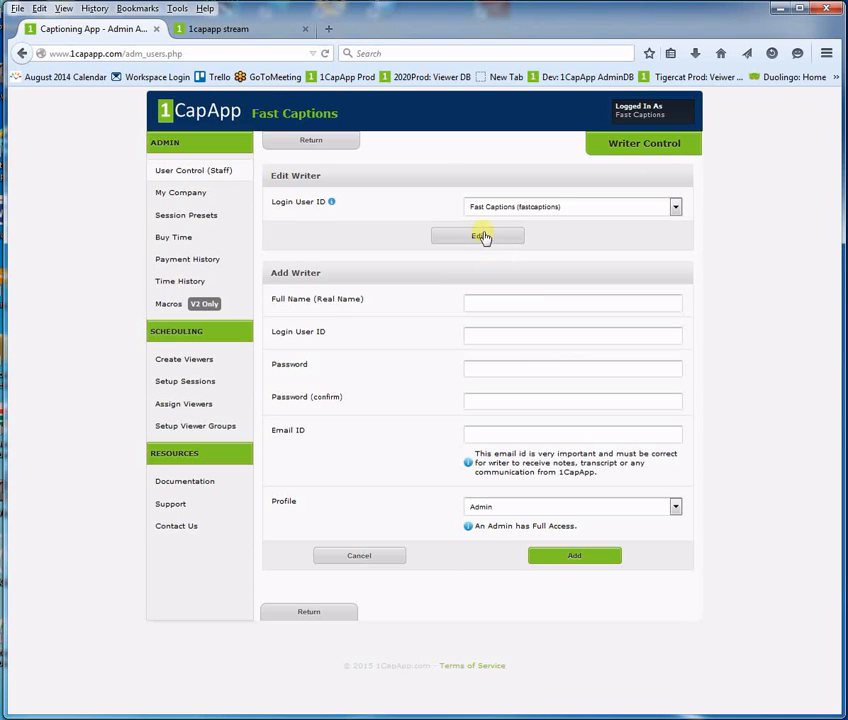
pyautogui.click(483, 237)
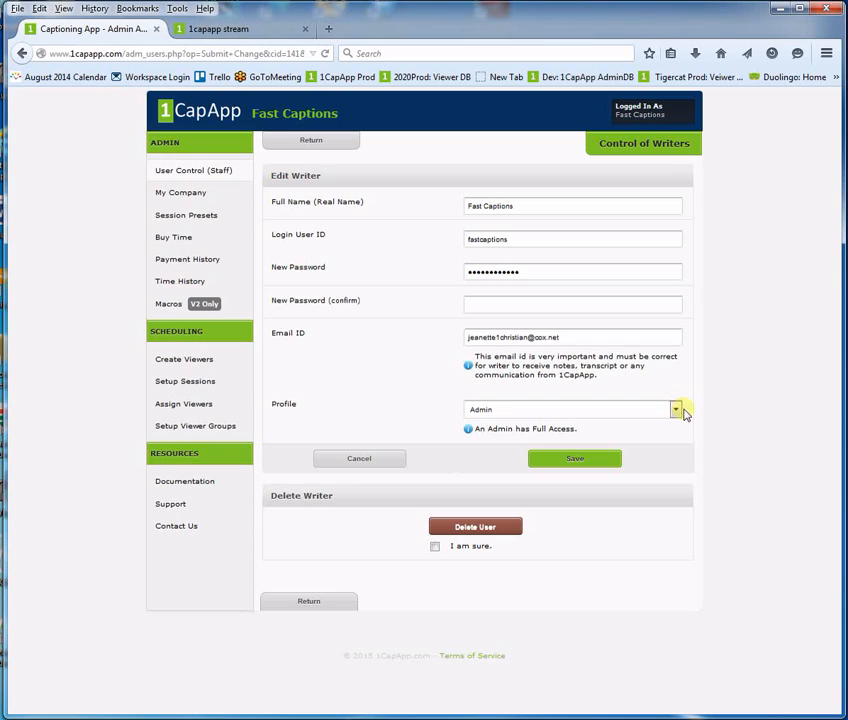
# Examine the access and permissions of the Writer, Limited Writer and Admin profiles, and cancel the edit without saving
pyautogui.click(677, 411)
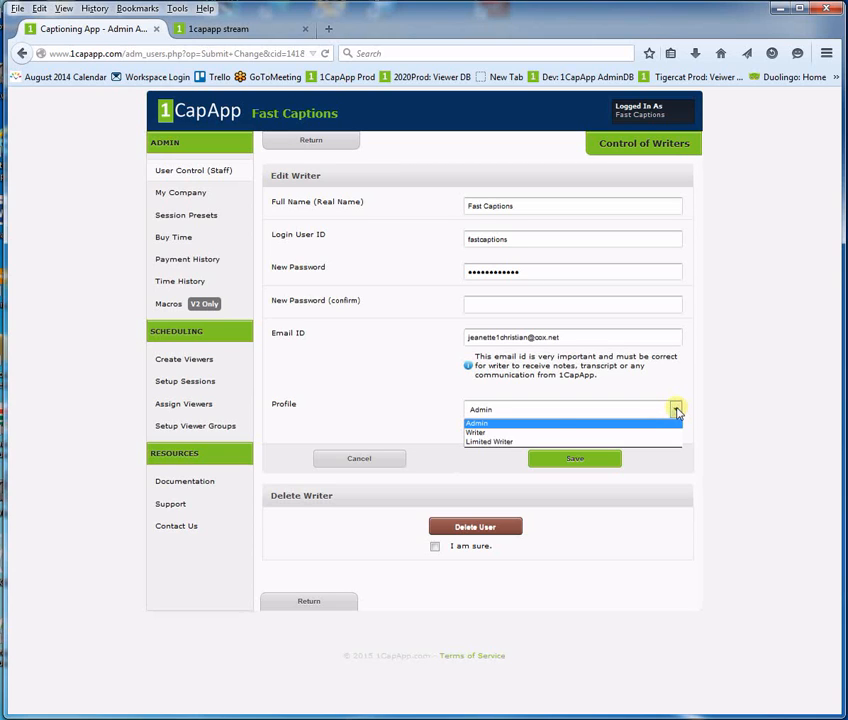
pyautogui.click(478, 433)
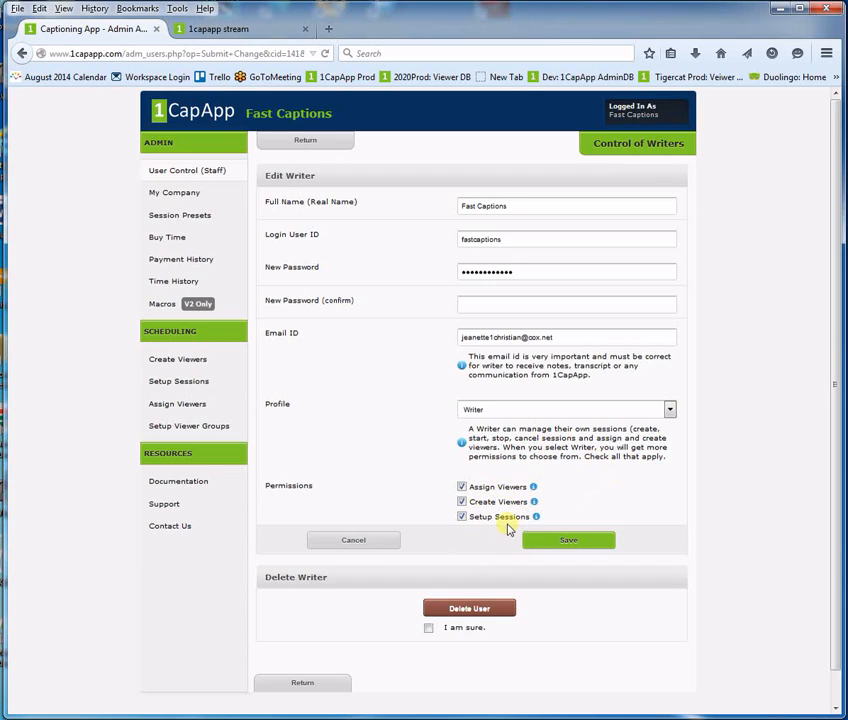
pyautogui.moveTo(535, 504)
pyautogui.click(670, 410)
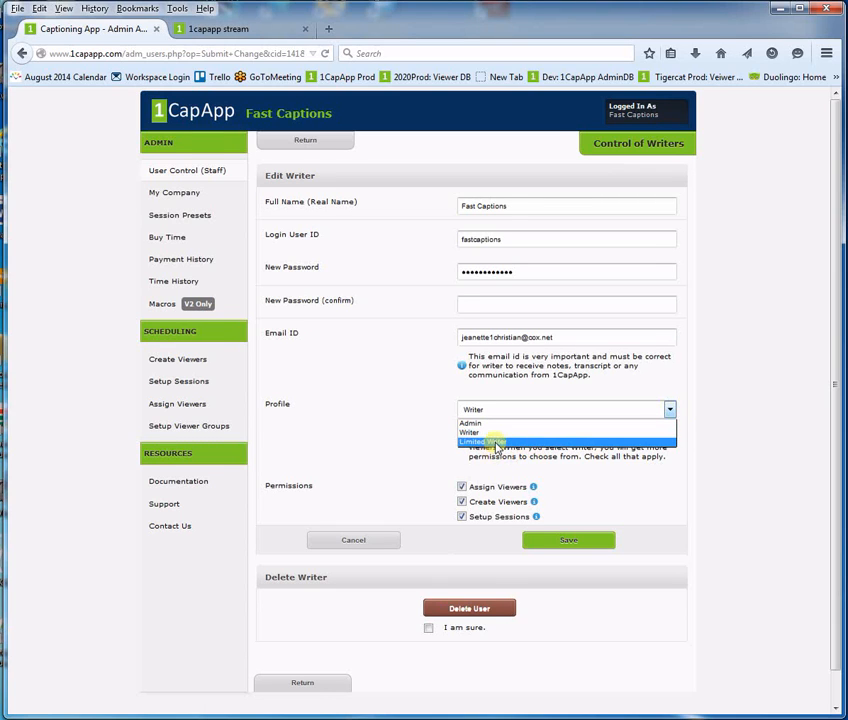
pyautogui.click(495, 444)
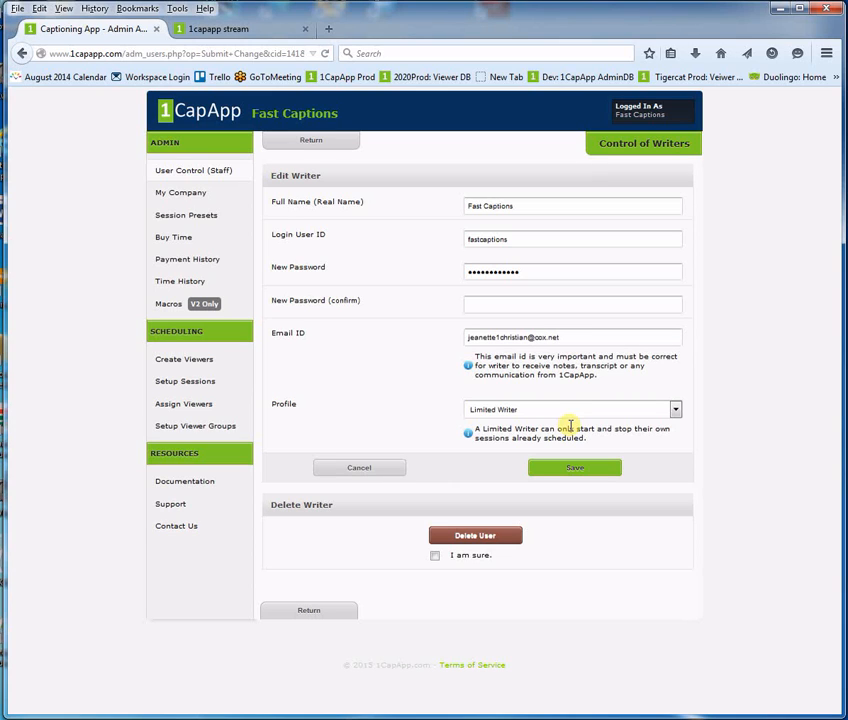
pyautogui.click(675, 410)
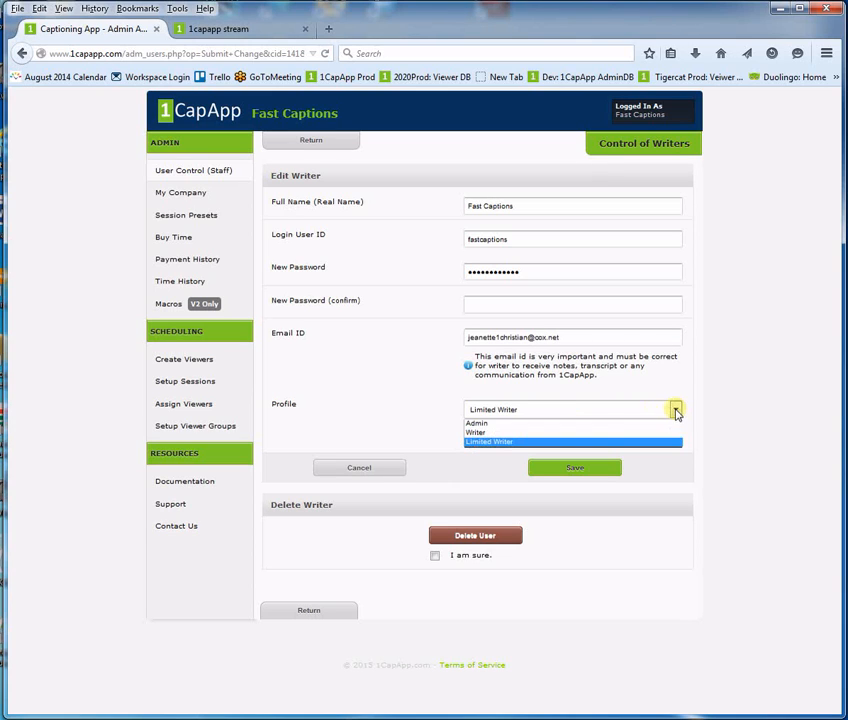
pyautogui.click(488, 423)
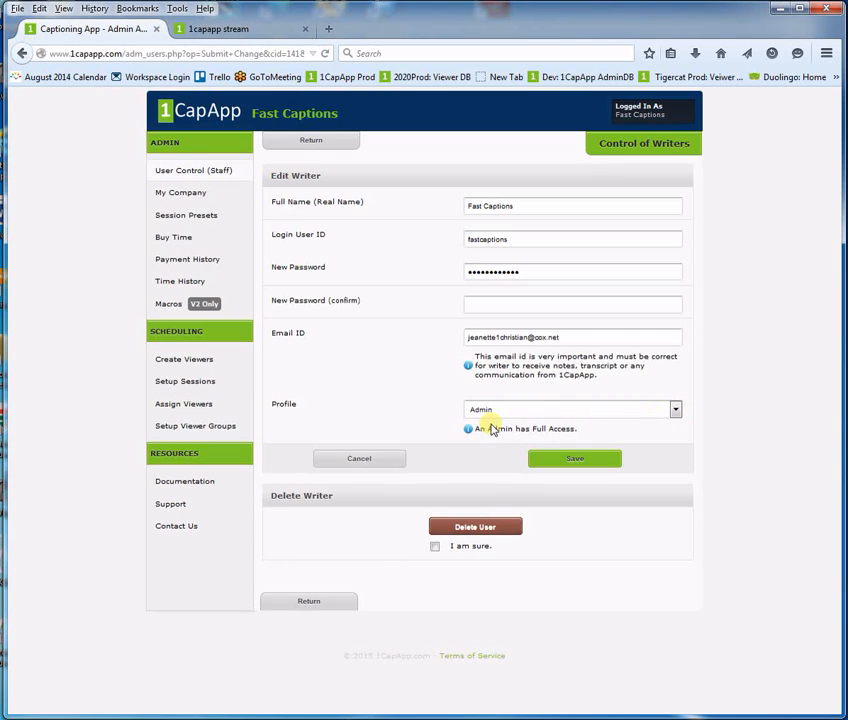
pyautogui.click(677, 410)
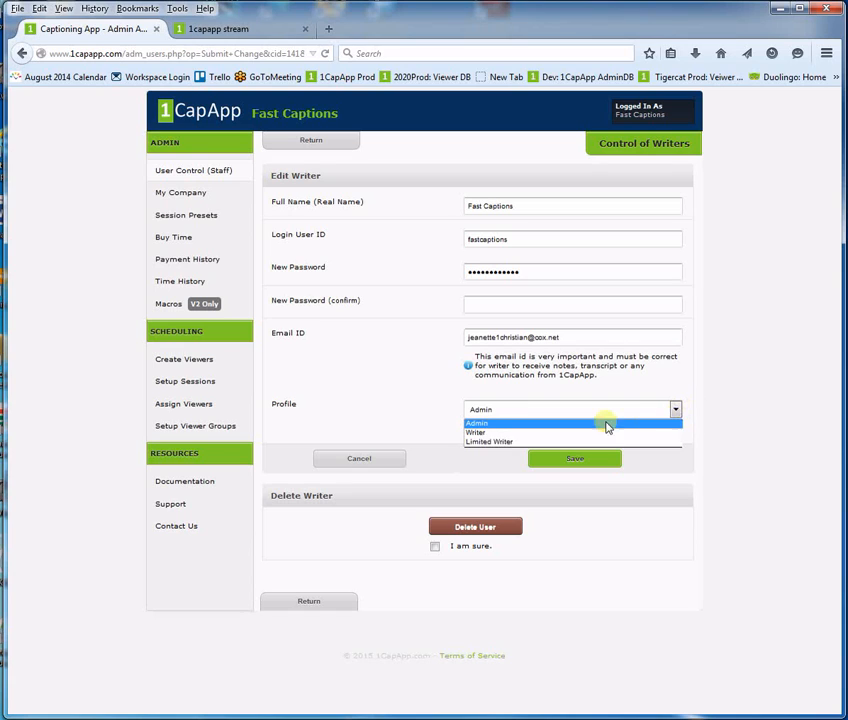
pyautogui.click(492, 442)
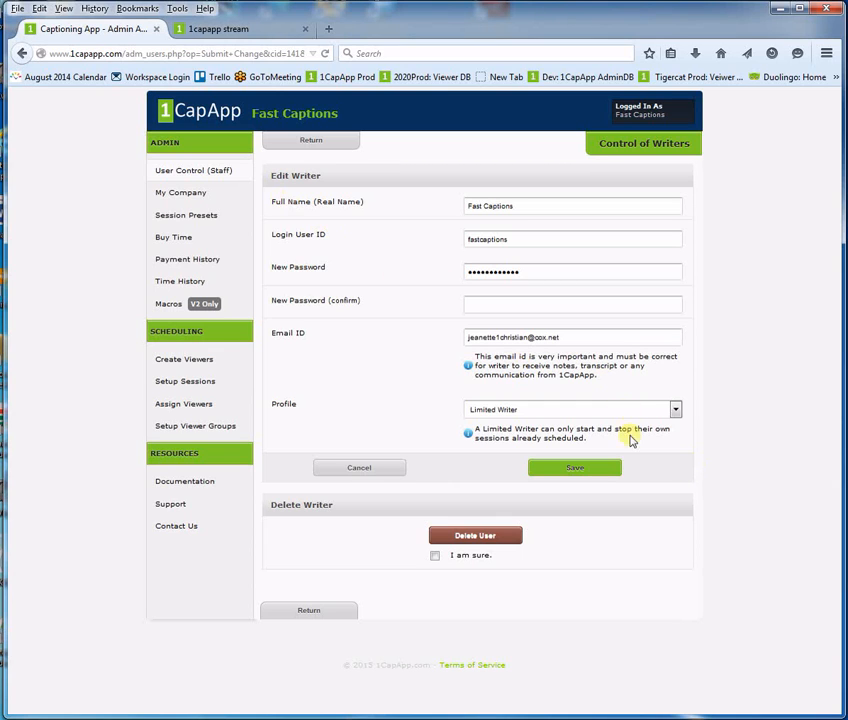
pyautogui.click(364, 478)
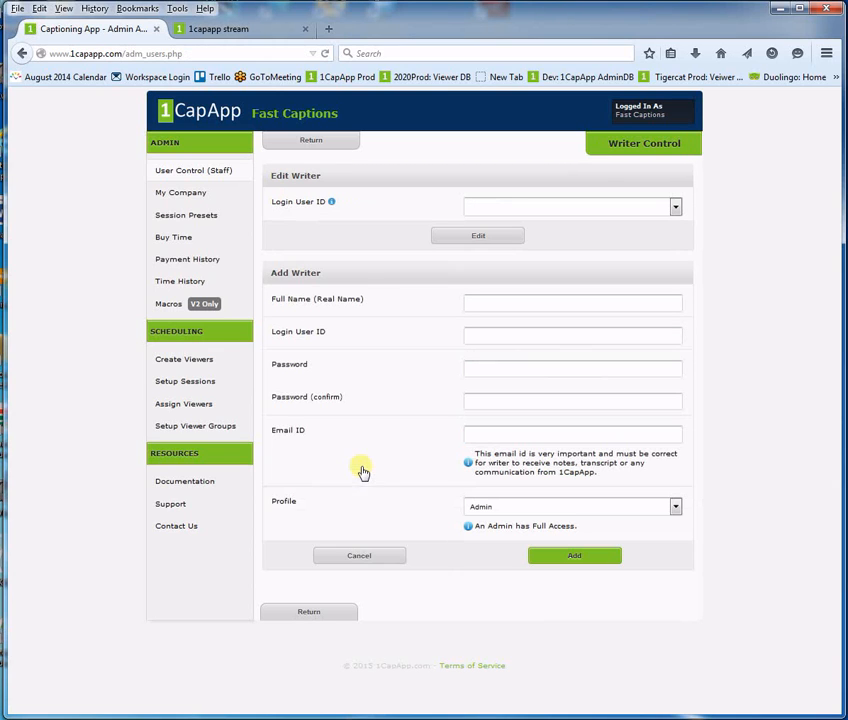
# Open the company settings and review the company information, logo and billing information
pyautogui.click(188, 196)
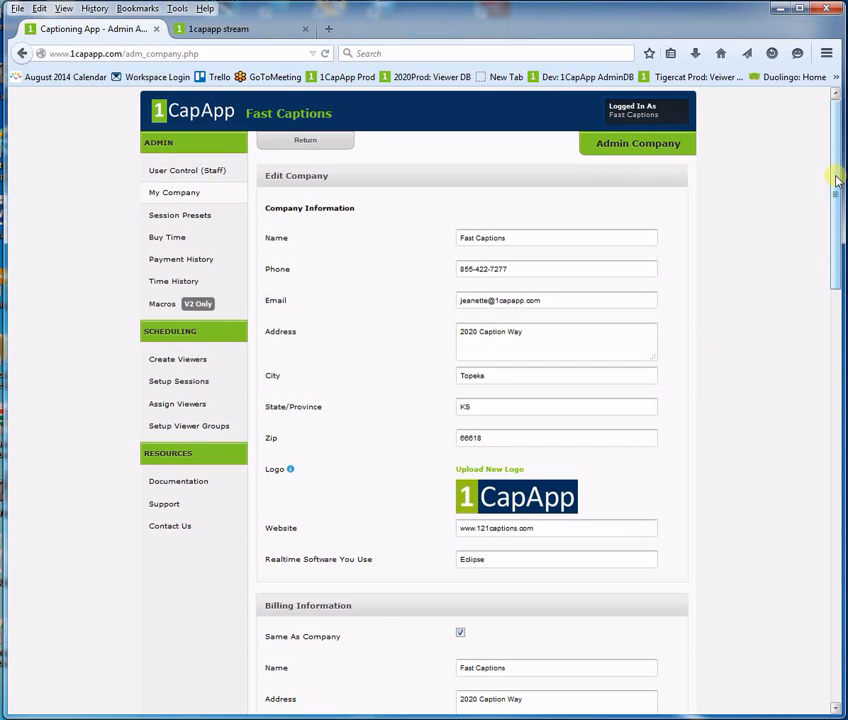
pyautogui.scroll(-5, 838, 178)
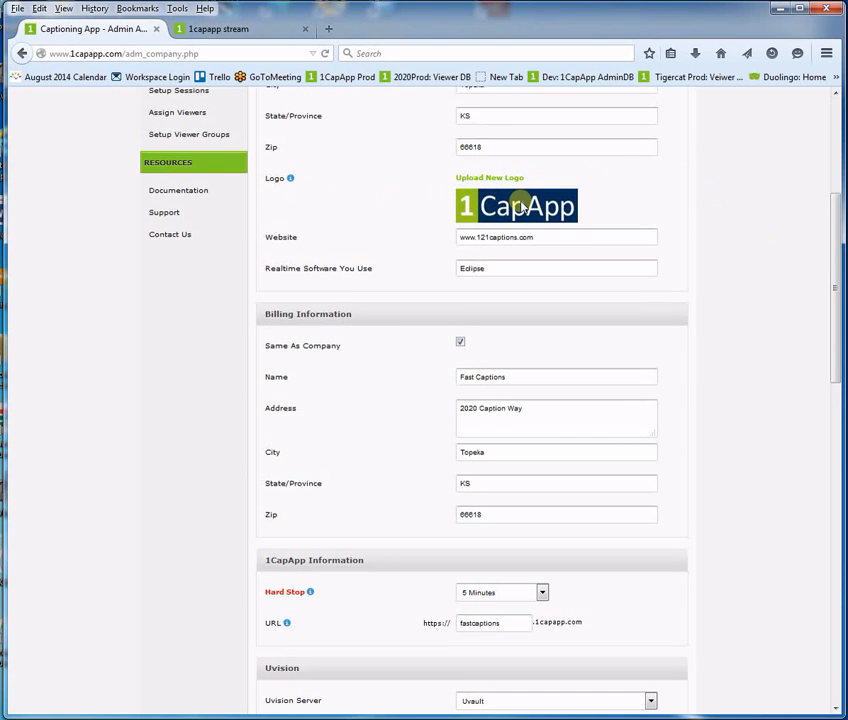
pyautogui.moveTo(835, 260); pyautogui.dragTo(842, 155)
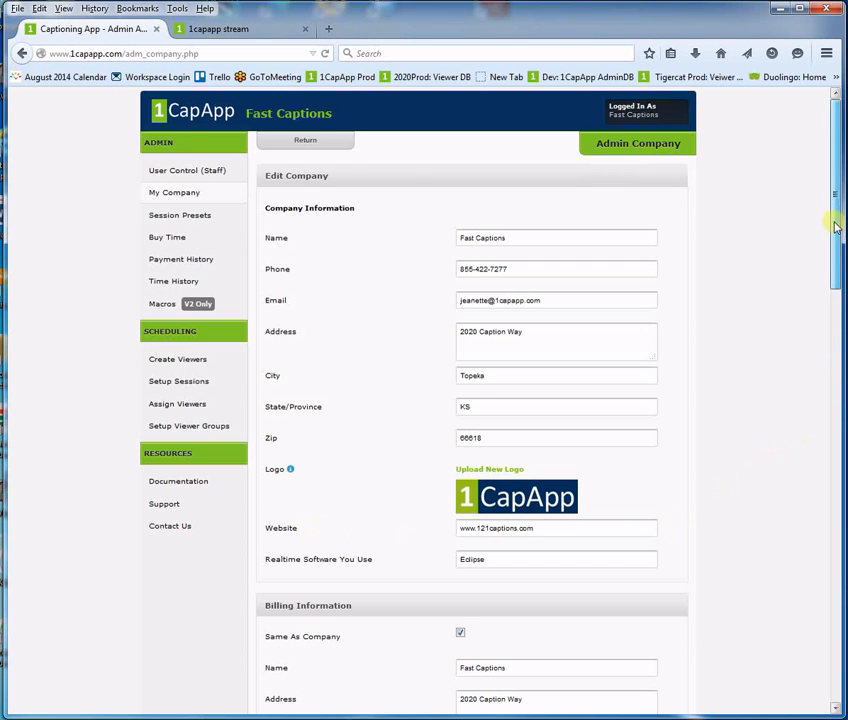
pyautogui.moveTo(836, 227); pyautogui.dragTo(836, 324)
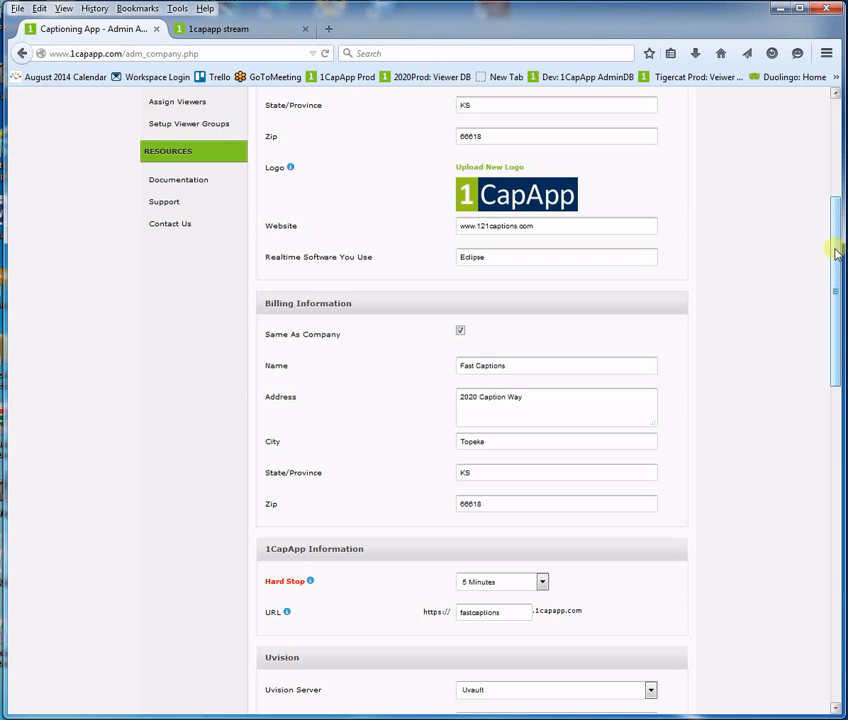
# Examine the Hard Stop time choices in the 1CapApp Information section without changing the setting
pyautogui.scroll(-4, 836, 255)
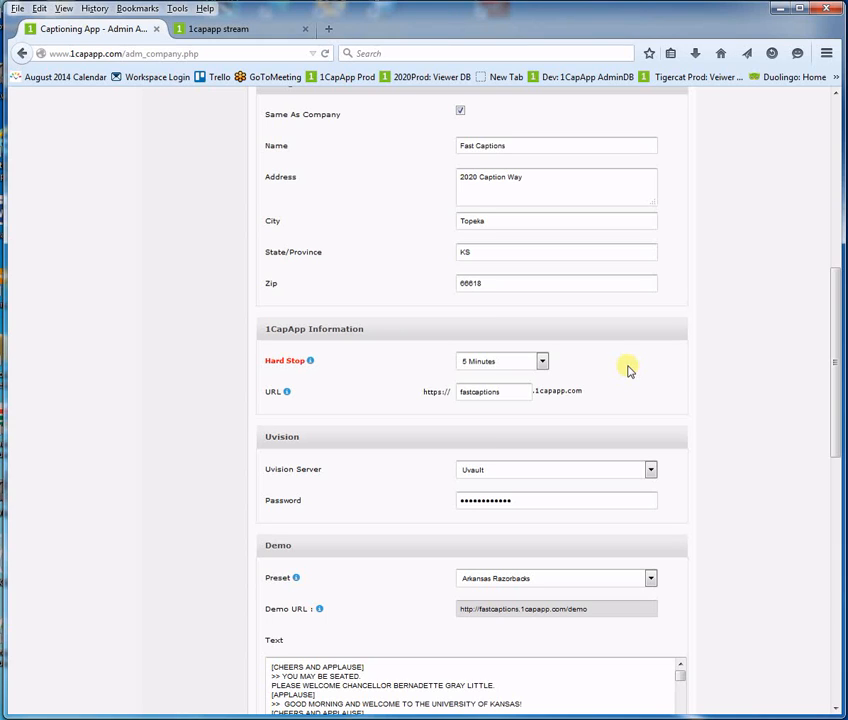
pyautogui.click(542, 362)
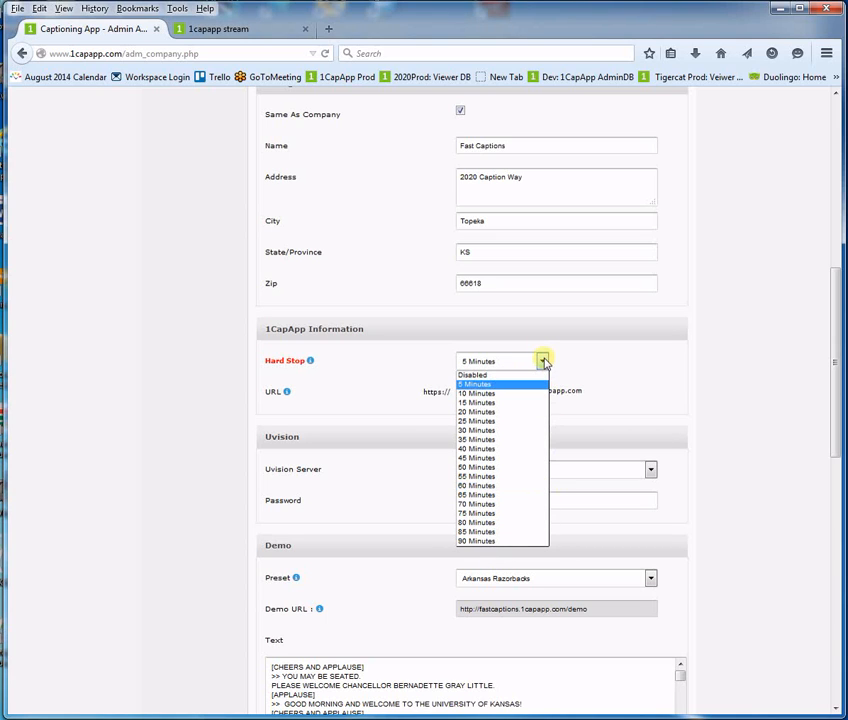
pyautogui.click(639, 366)
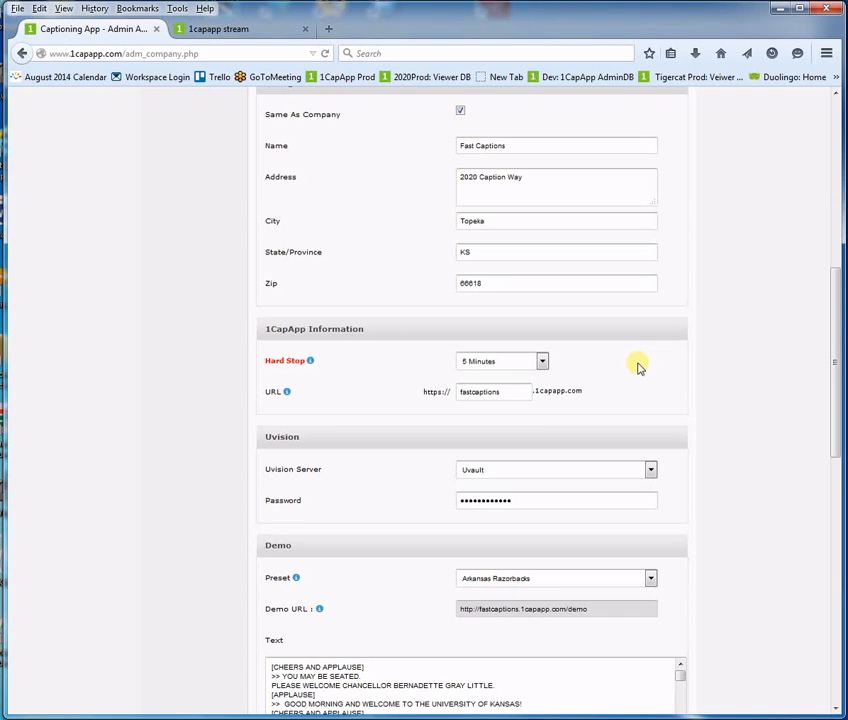
pyautogui.click(543, 361)
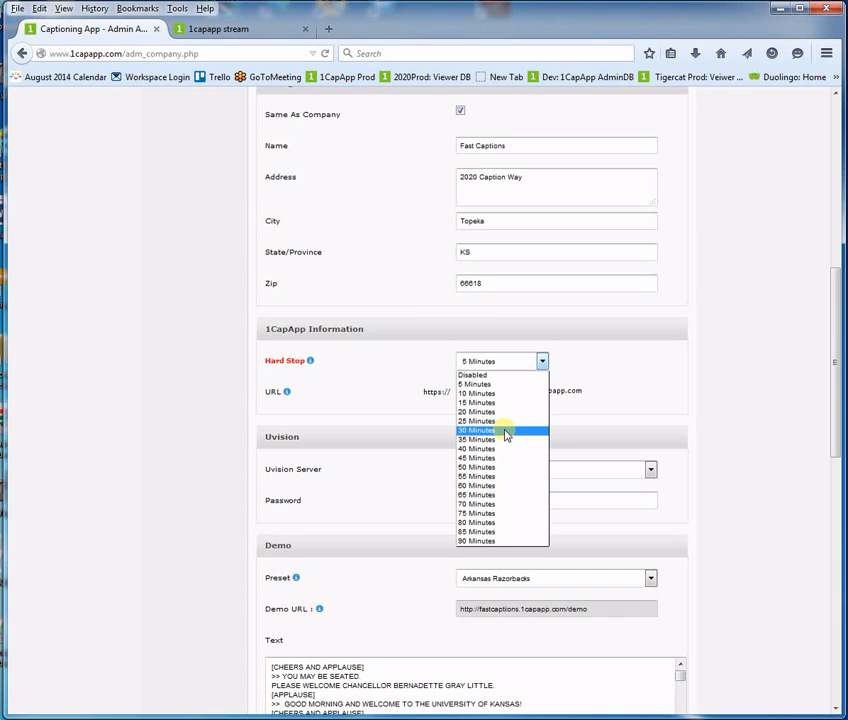
pyautogui.click(660, 386)
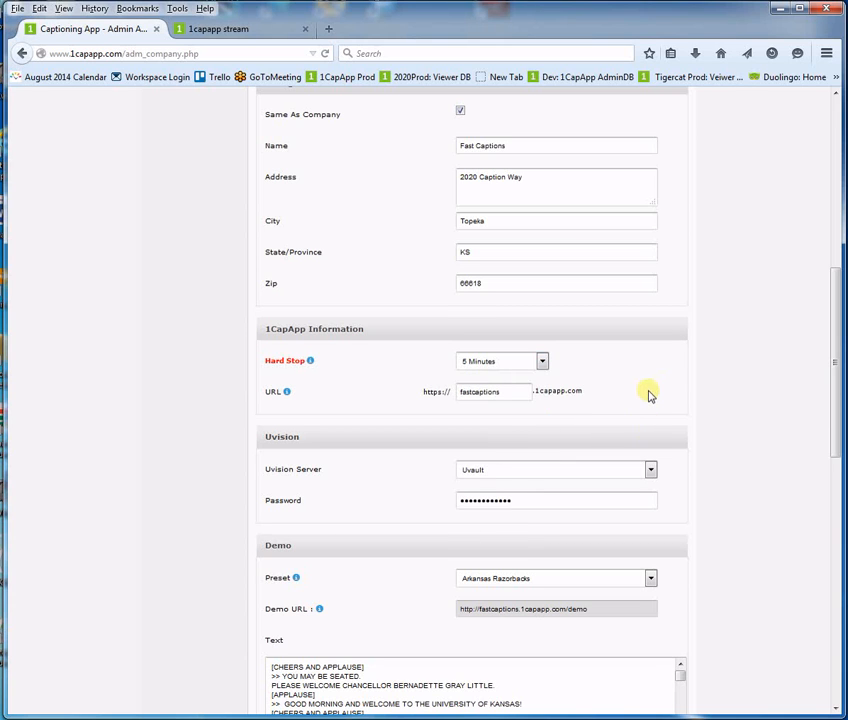
# Review the Uvision, Demo and Advertisements sections of the company settings, and return to the dashboard without saving
pyautogui.scroll(-3, 648, 396)
pyautogui.scroll(-1, 648, 396)
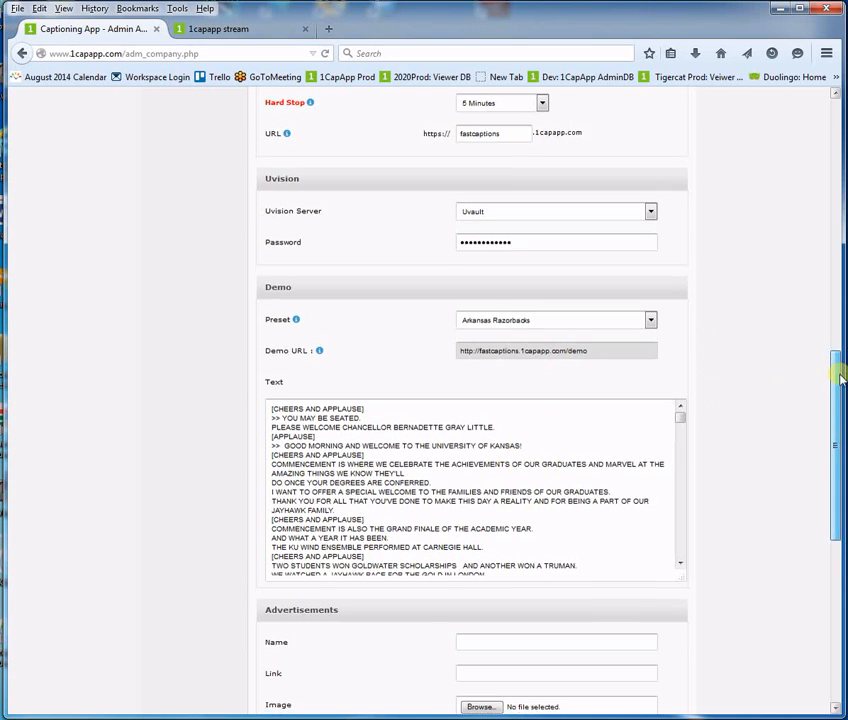
pyautogui.moveTo(840, 369); pyautogui.dragTo(842, 393)
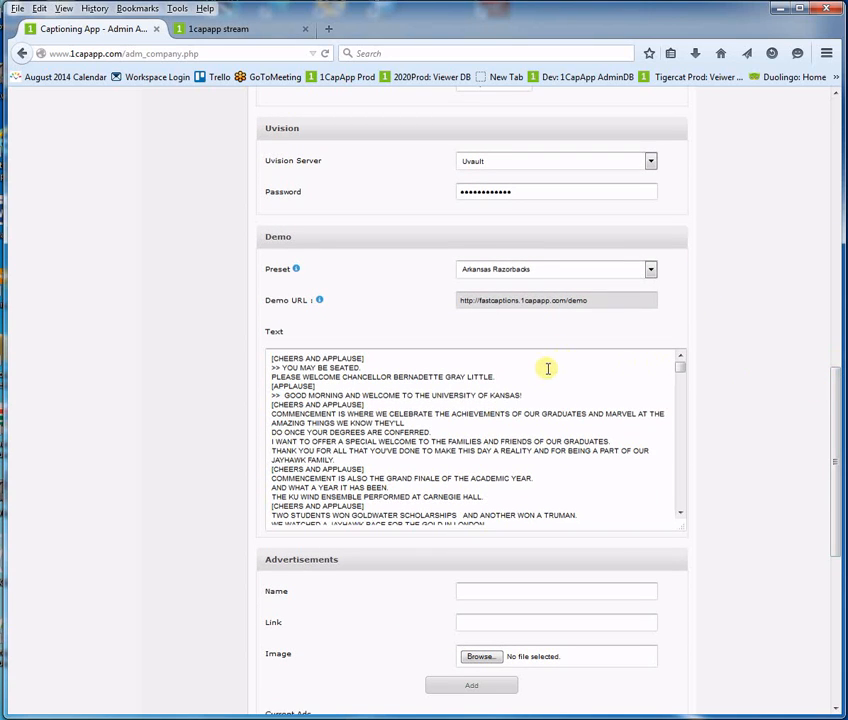
pyautogui.moveTo(598, 300); pyautogui.dragTo(434, 309)
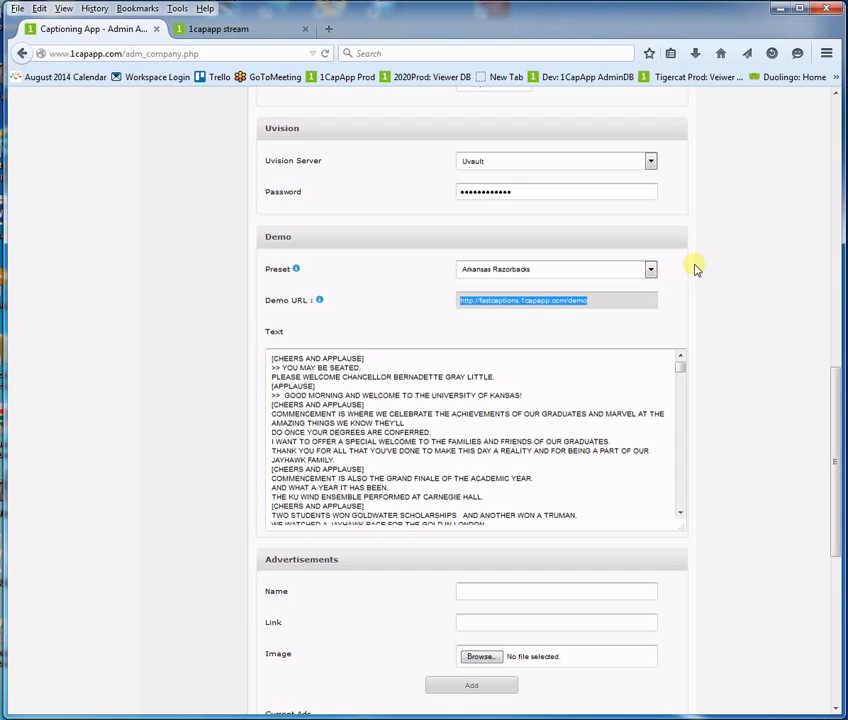
pyautogui.moveTo(836, 385); pyautogui.dragTo(836, 510)
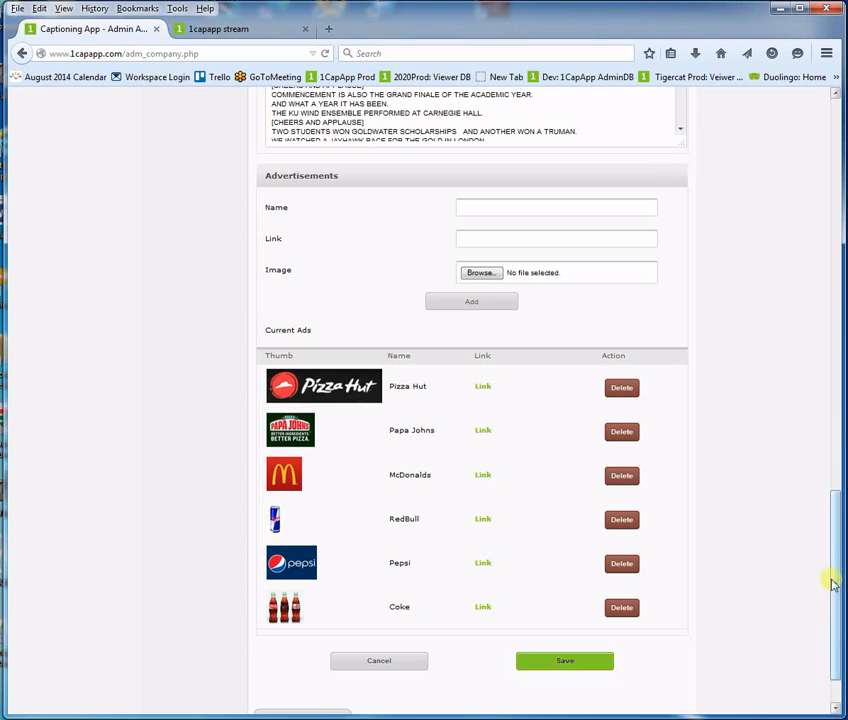
pyautogui.moveTo(833, 579); pyautogui.dragTo(843, 160)
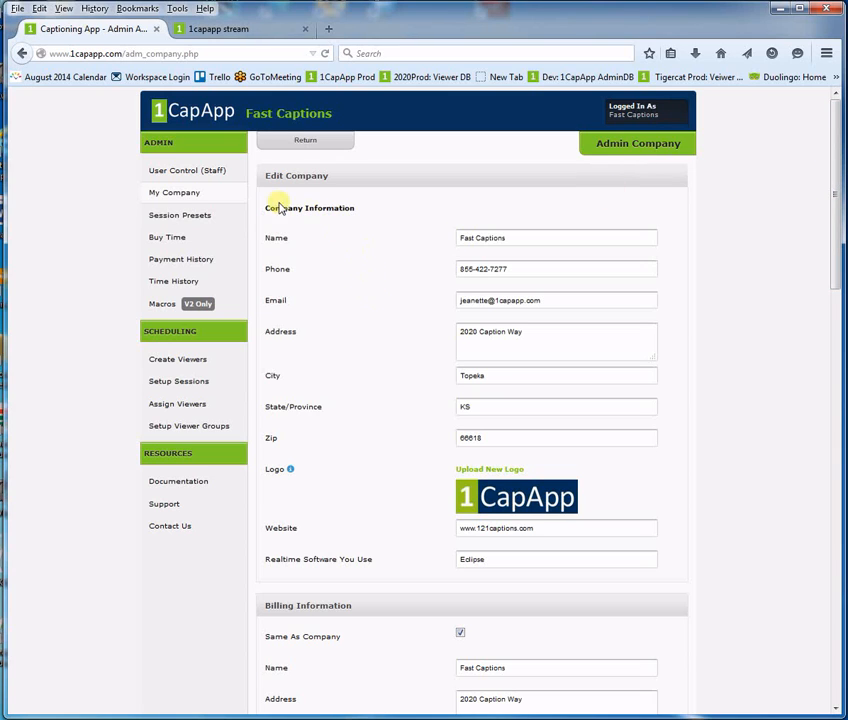
pyautogui.click(308, 144)
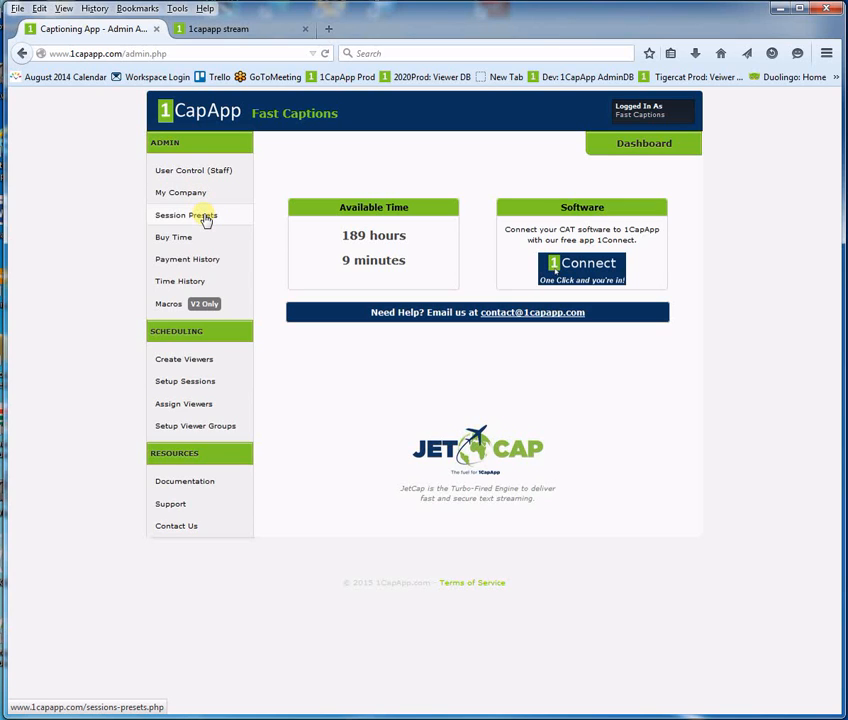
# View the viewer accounts page, and open the Default session preset for editing
pyautogui.click(204, 365)
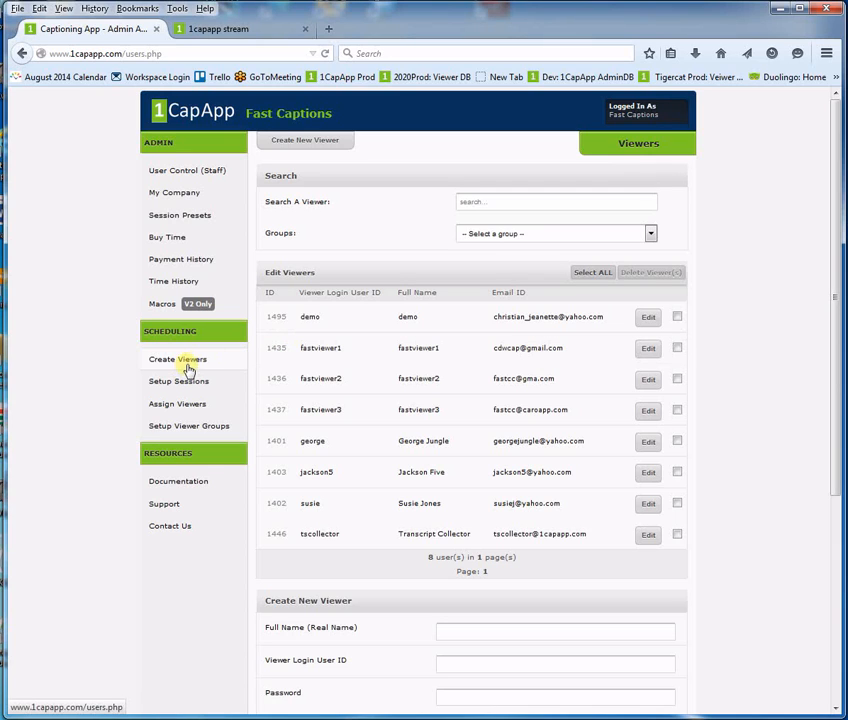
pyautogui.click(185, 217)
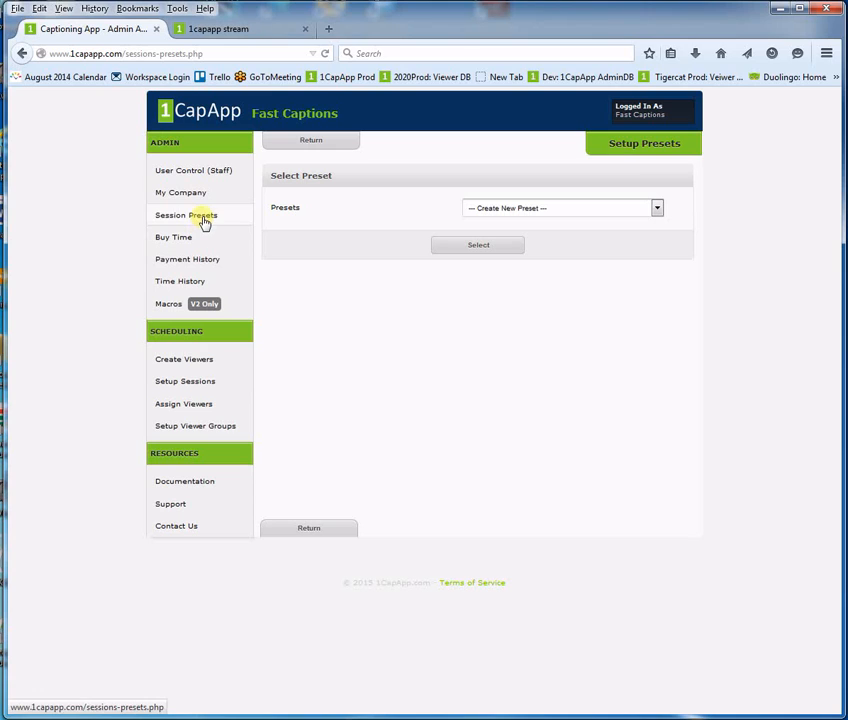
pyautogui.click(657, 208)
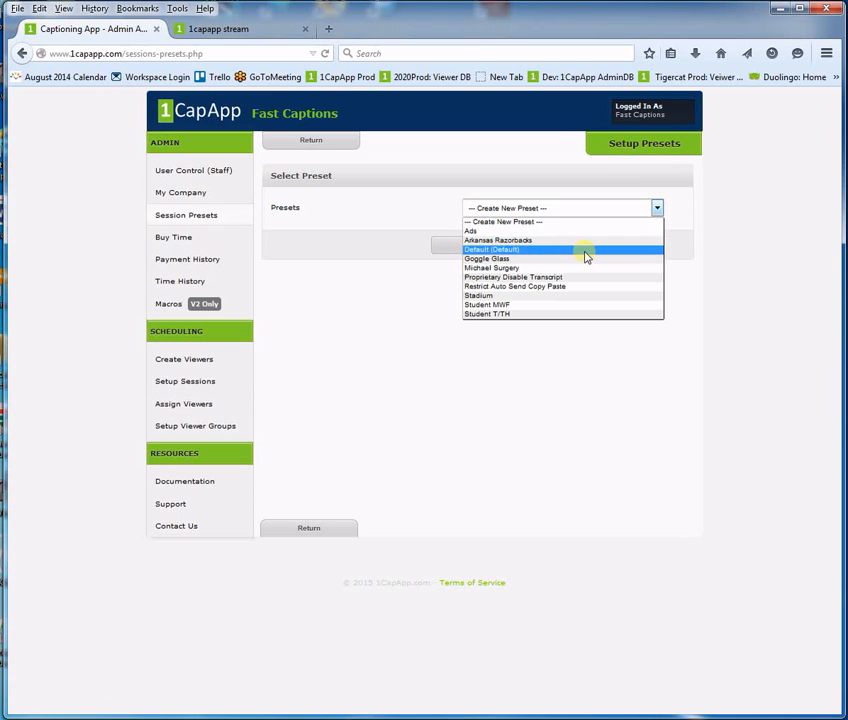
pyautogui.click(487, 249)
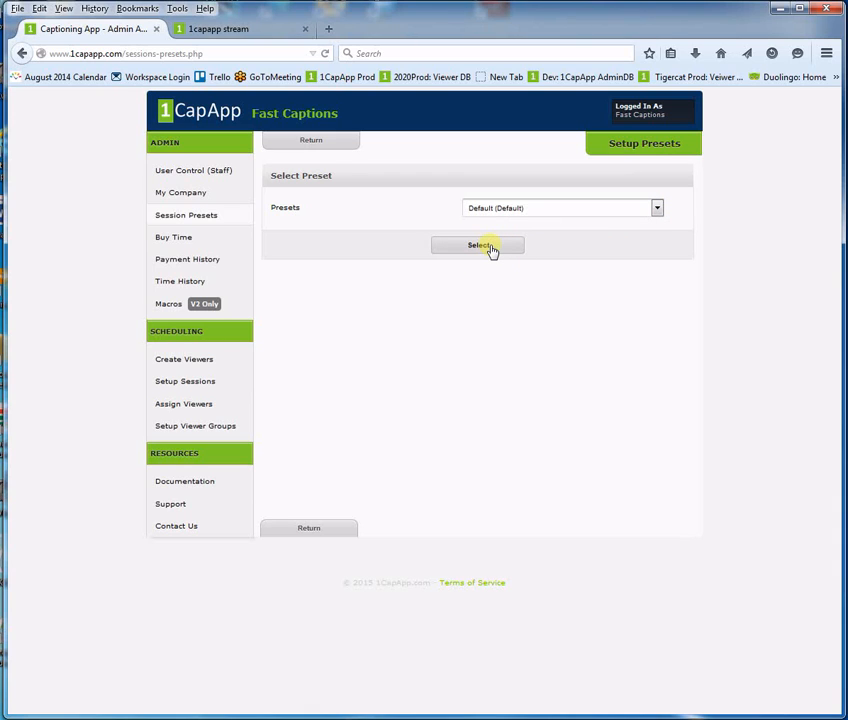
pyautogui.click(657, 208)
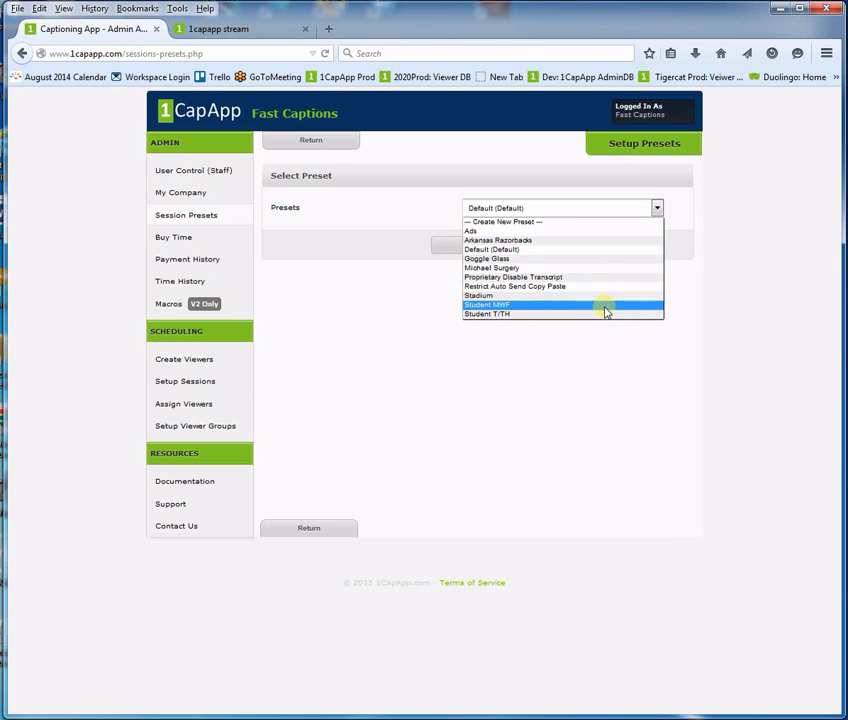
pyautogui.click(483, 294)
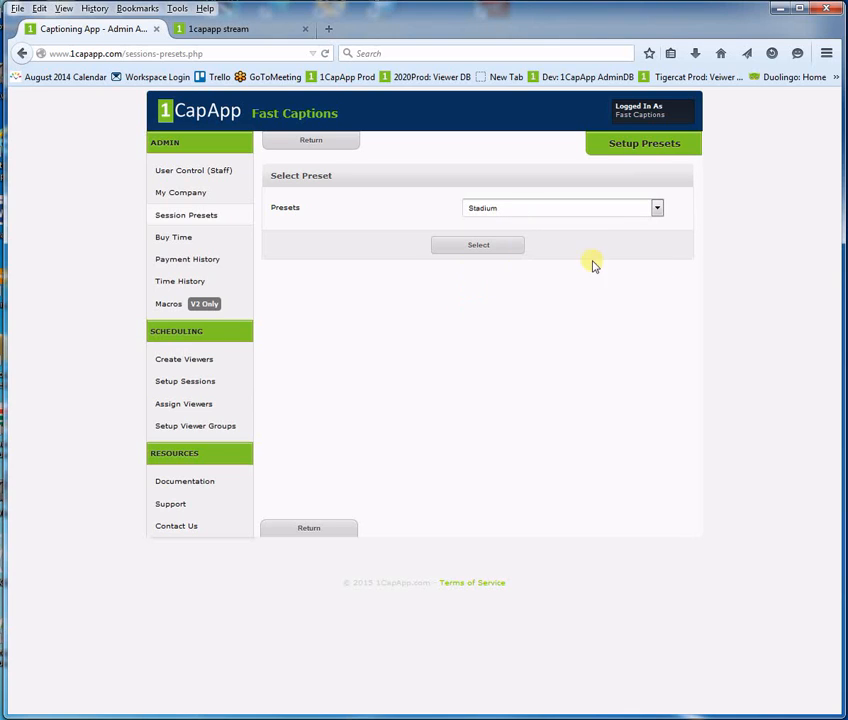
pyautogui.click(657, 208)
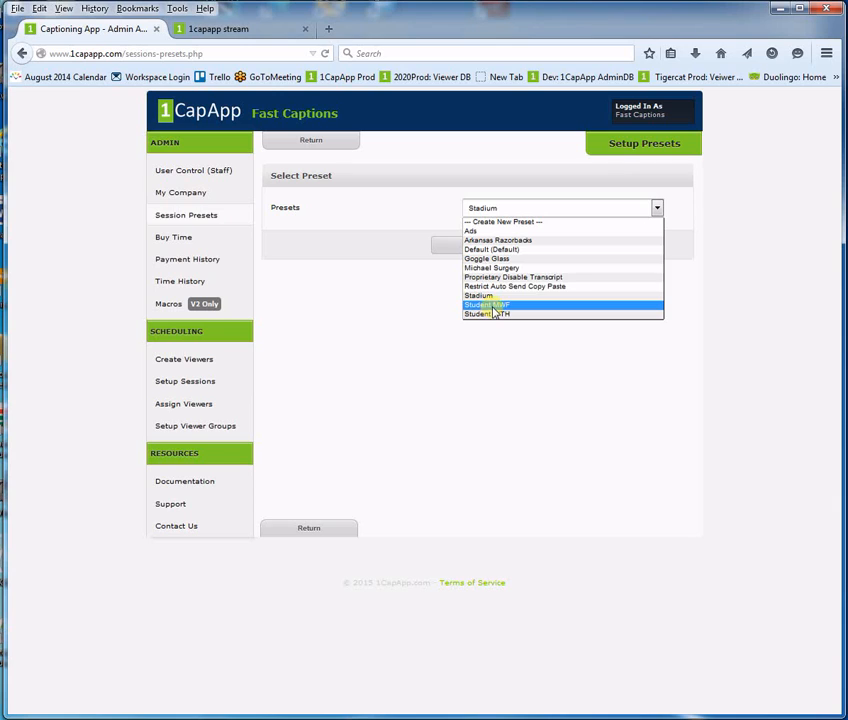
pyautogui.click(492, 252)
pyautogui.click(484, 251)
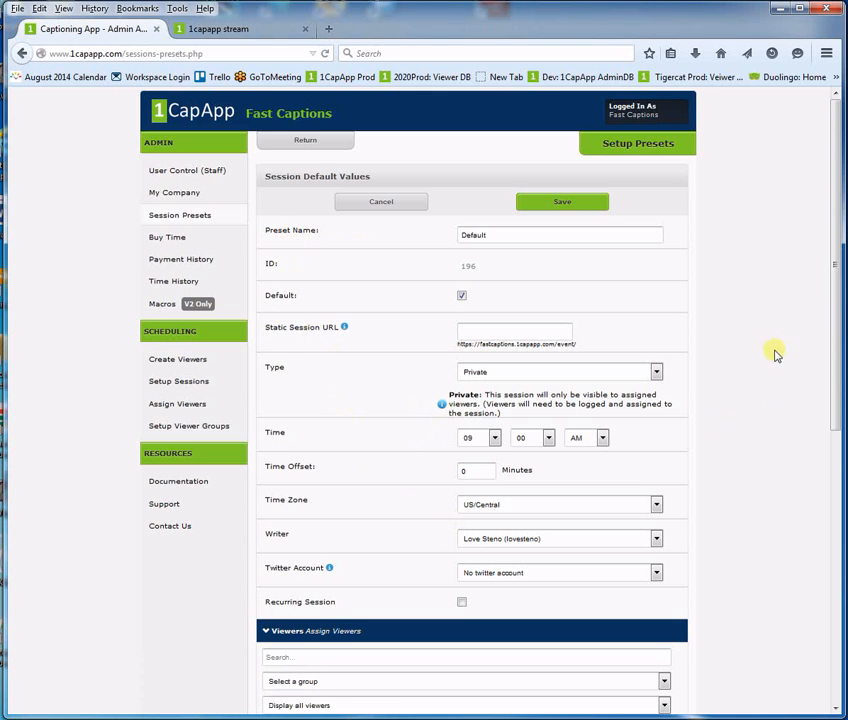
# Examine the Default preset's viewer assignments and its Customize View Page options, including the chat choices, without changing them
pyautogui.moveTo(836, 243); pyautogui.dragTo(838, 505)
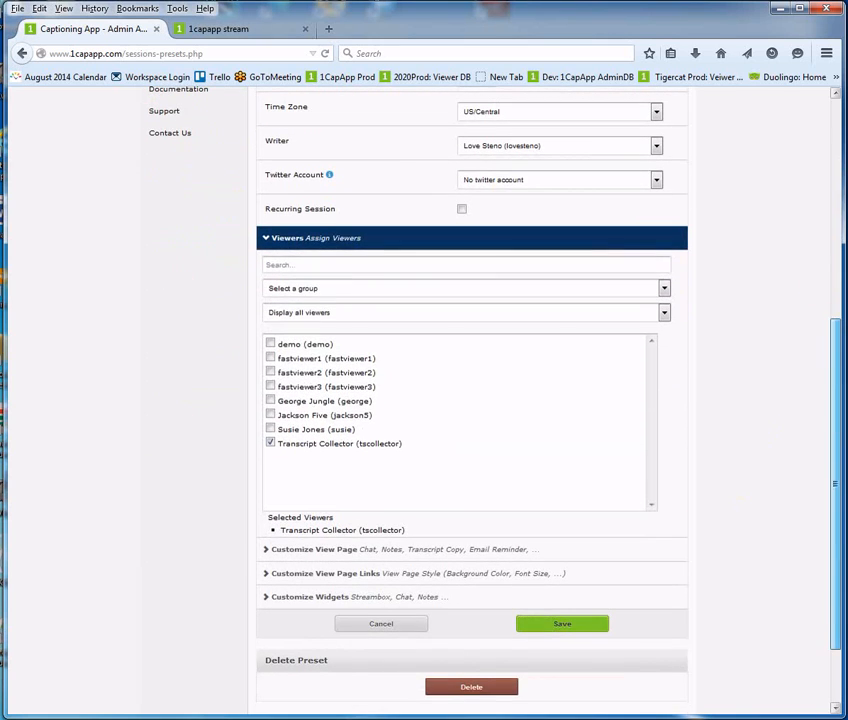
pyautogui.click(263, 553)
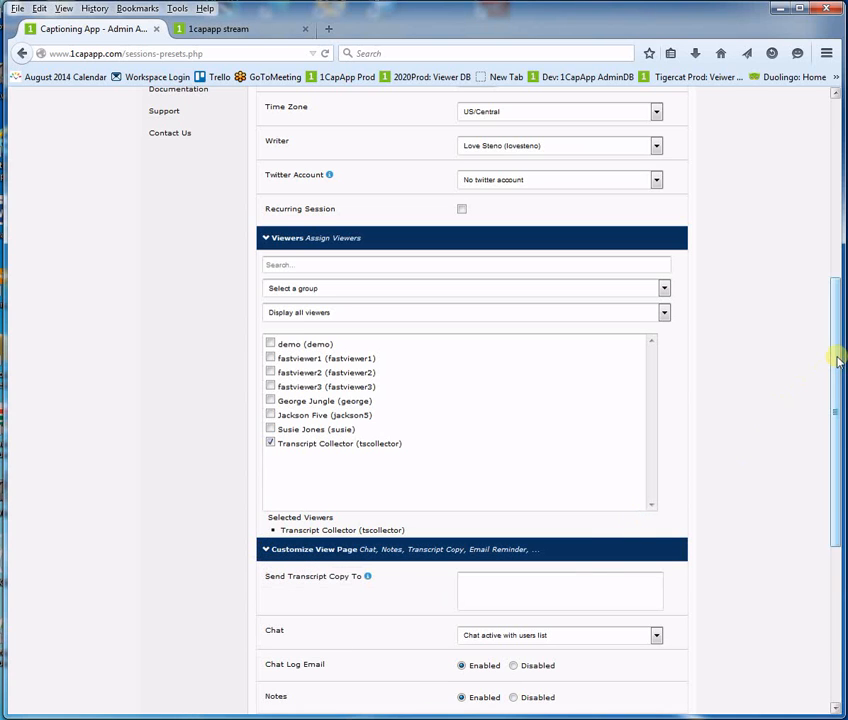
pyautogui.moveTo(835, 337); pyautogui.dragTo(838, 459)
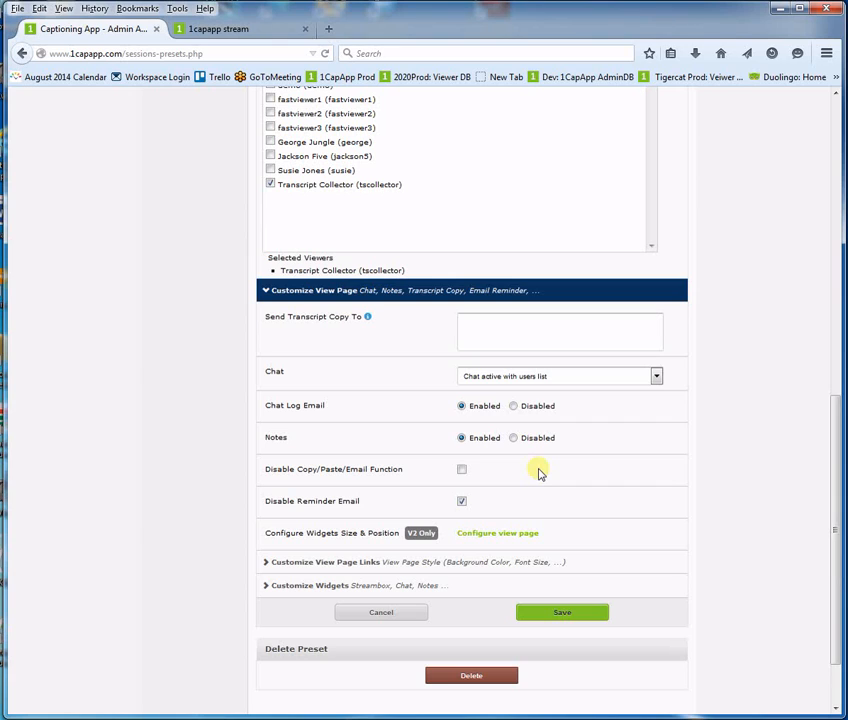
pyautogui.click(656, 377)
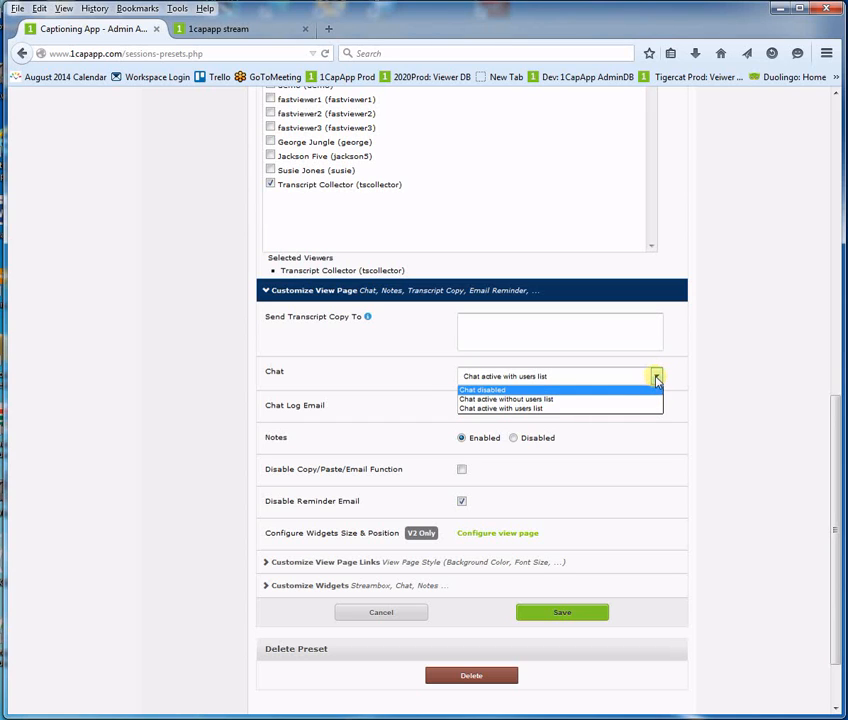
pyautogui.click(643, 449)
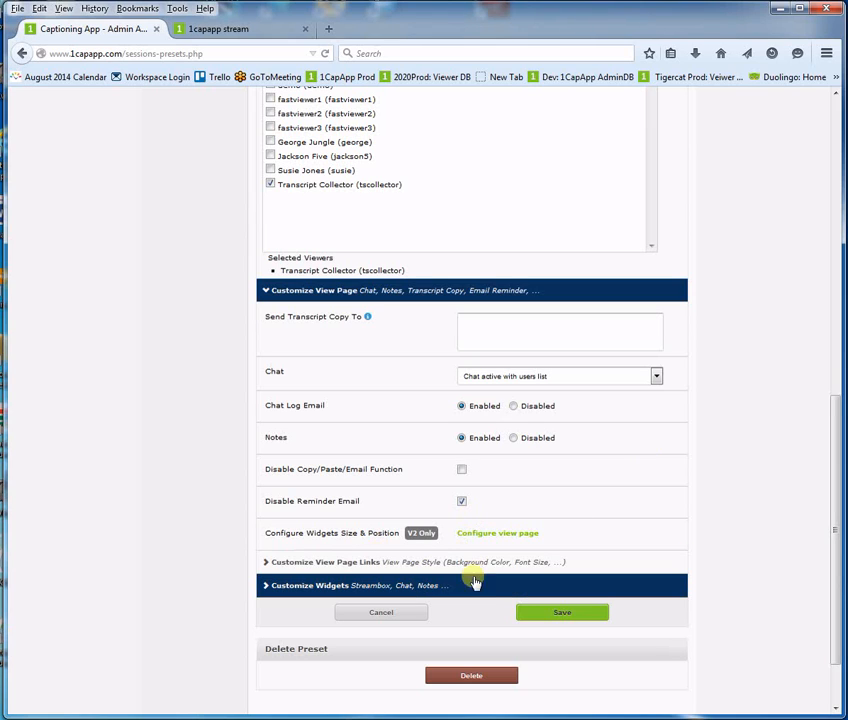
# Examine the preset's view page link and widget options, including the Ads banners, and cancel the edit without saving
pyautogui.click(265, 562)
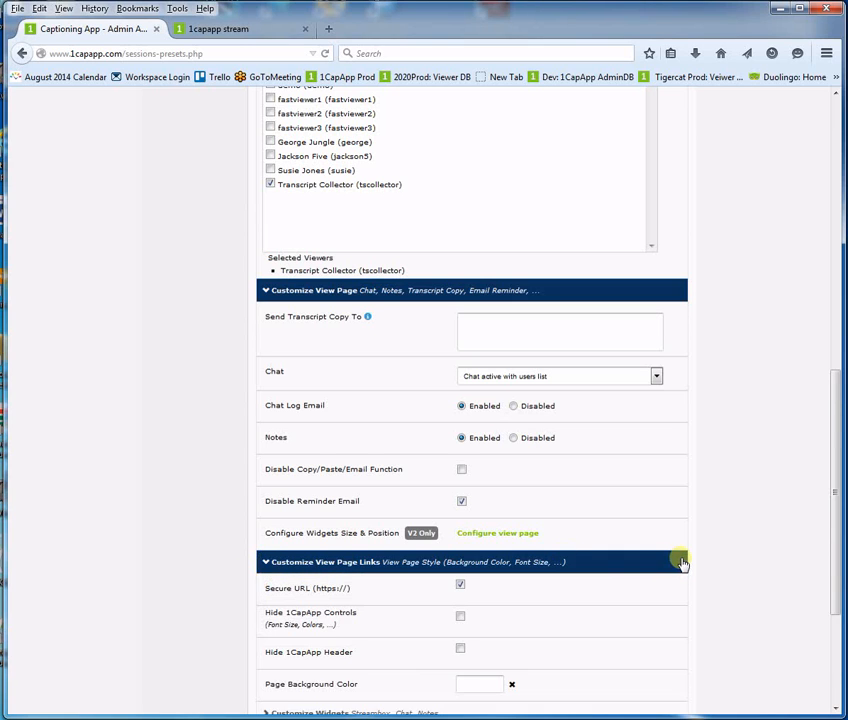
pyautogui.scroll(-3, 681, 564)
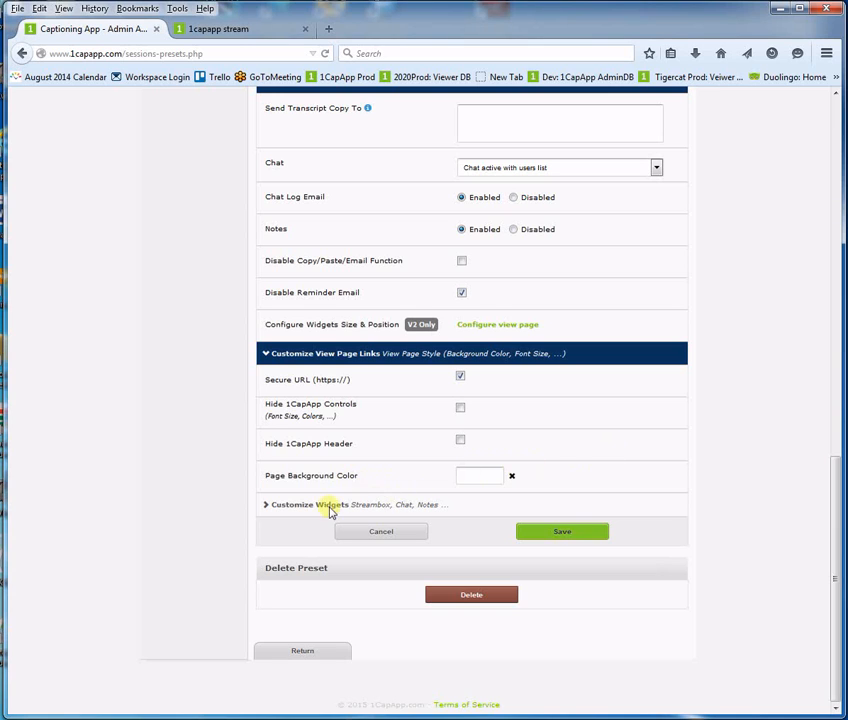
pyautogui.click(265, 510)
pyautogui.scroll(-2, 690, 470)
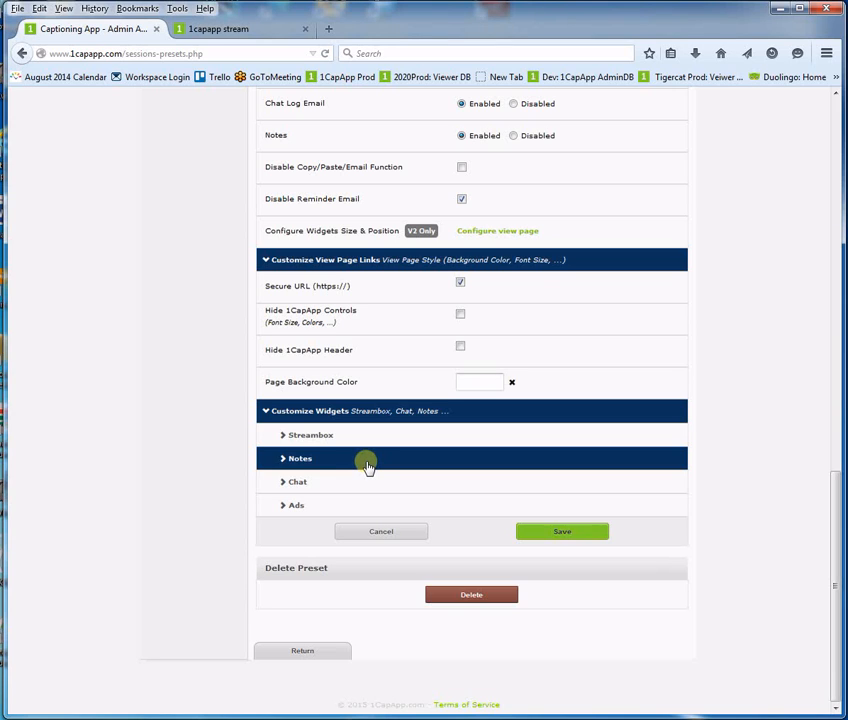
pyautogui.click(285, 508)
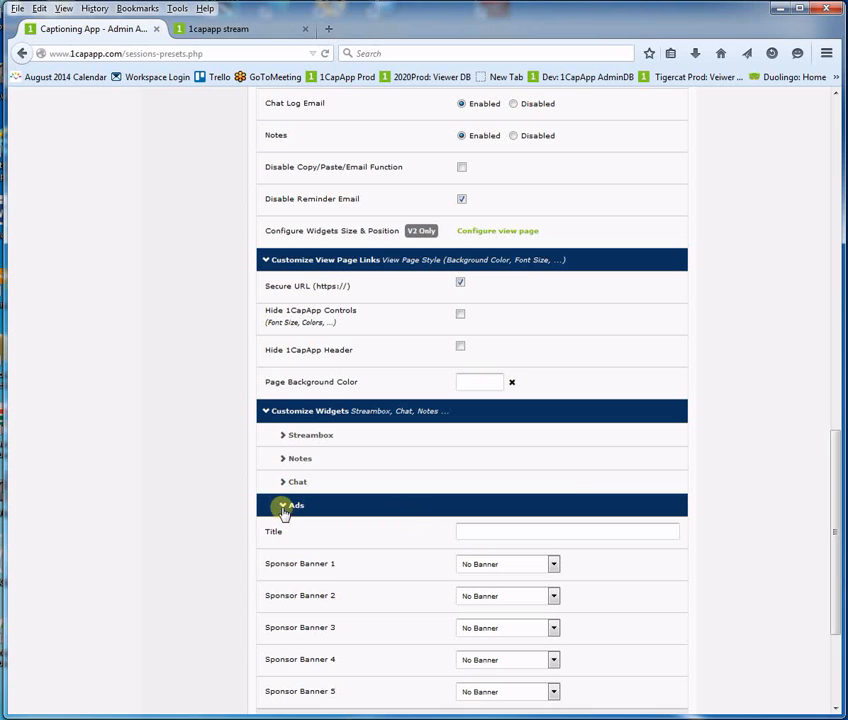
pyautogui.click(285, 508)
pyautogui.moveTo(835, 534); pyautogui.dragTo(806, 102)
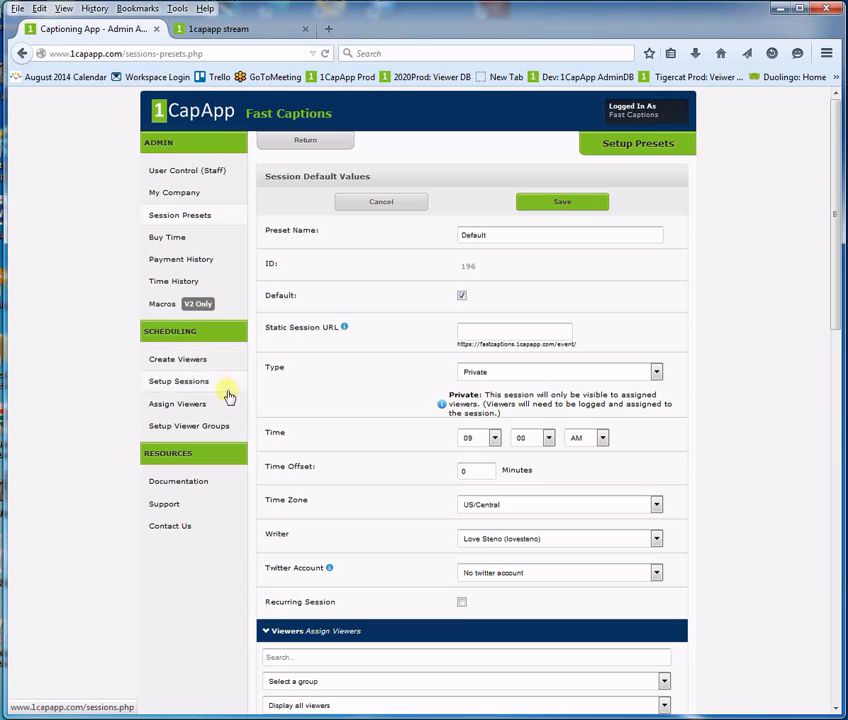
pyautogui.click(381, 200)
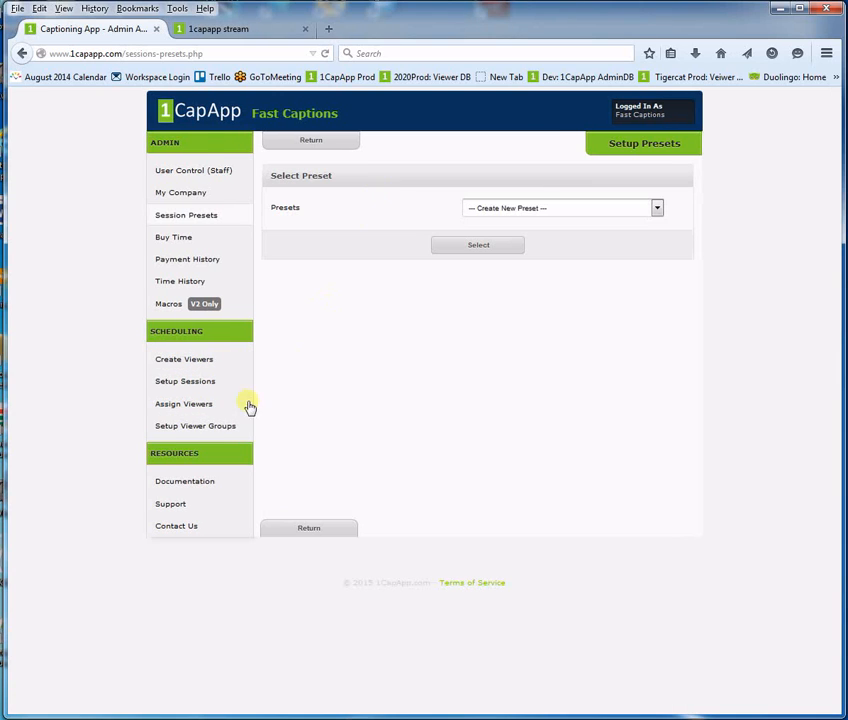
# Start creating a new session from the Default preset in the session setup
pyautogui.click(193, 383)
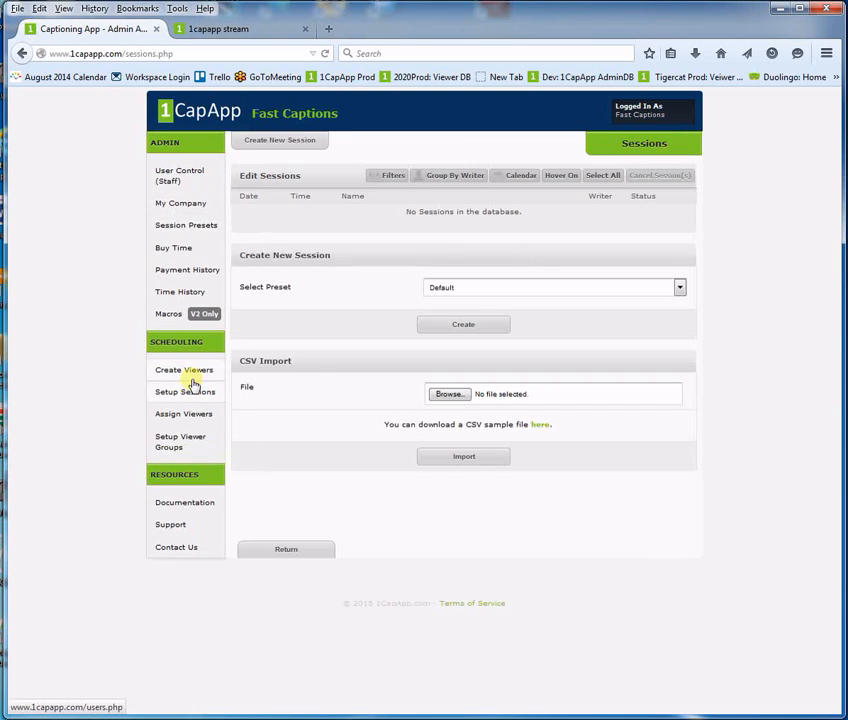
pyautogui.click(680, 289)
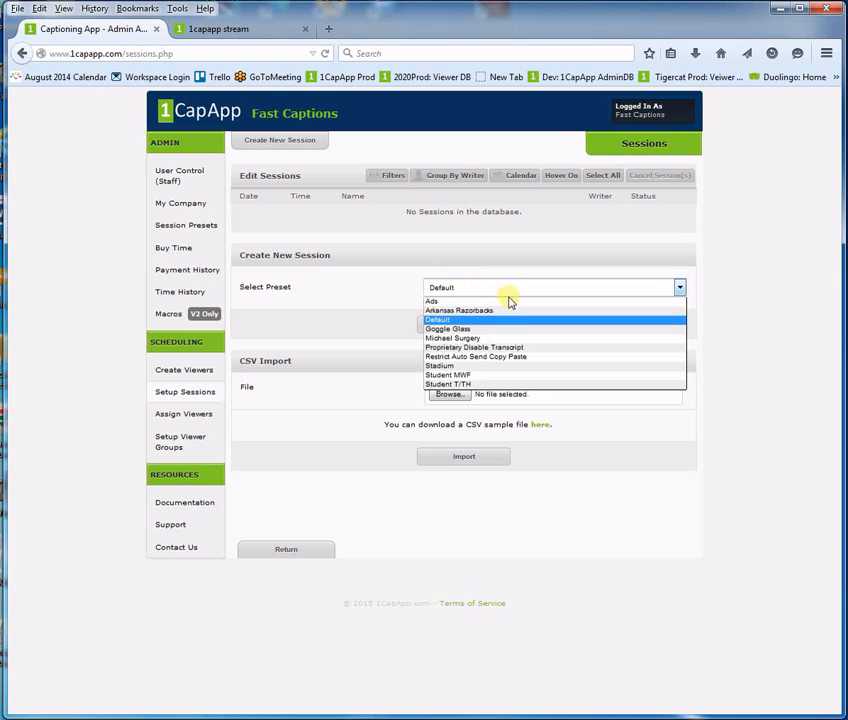
pyautogui.click(452, 320)
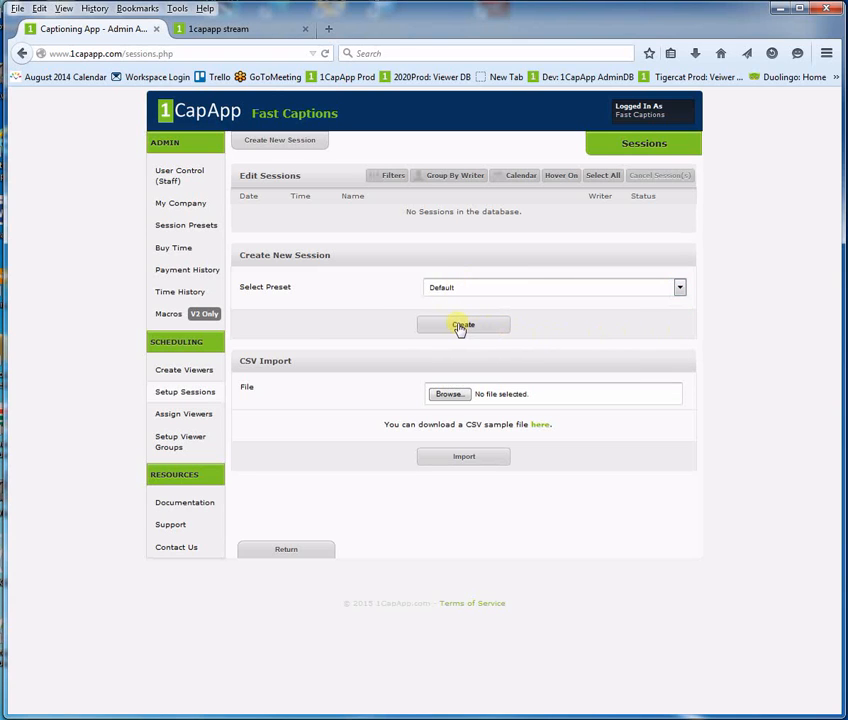
pyautogui.click(458, 324)
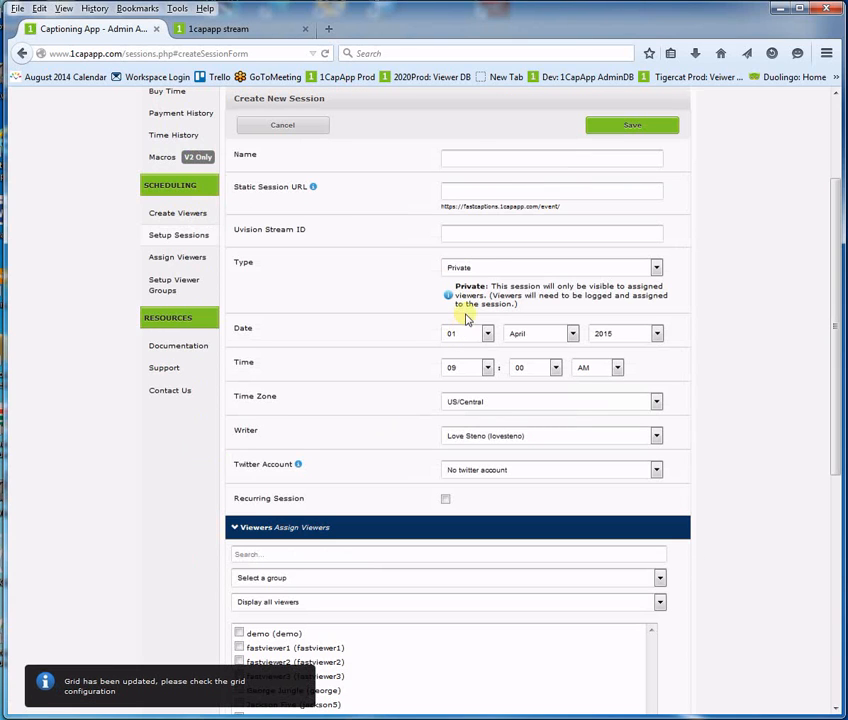
# Name the new session Test Session and set its static session URL to StaticName
pyautogui.click(460, 157)
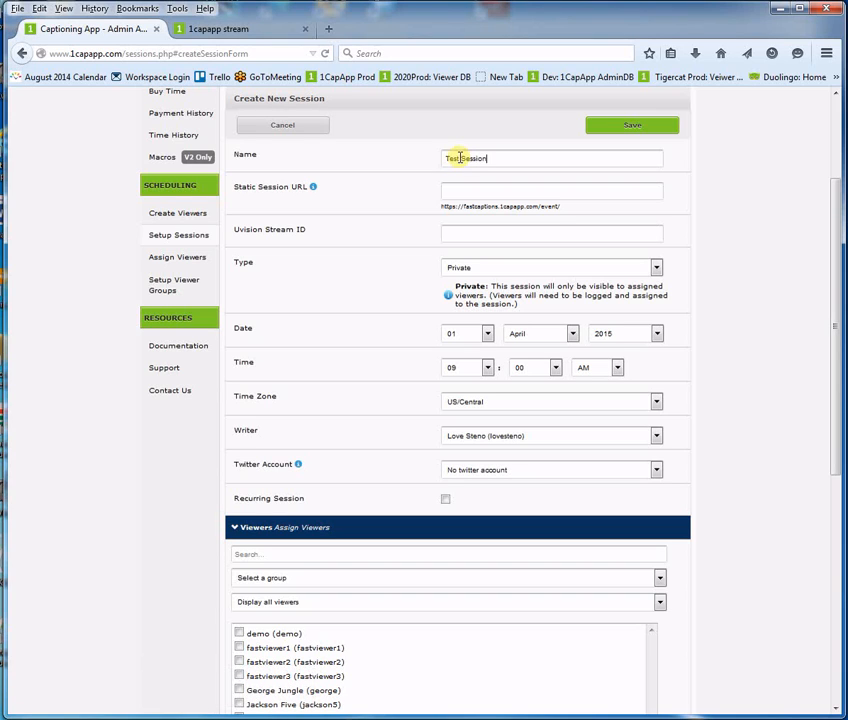
pyautogui.click(460, 195)
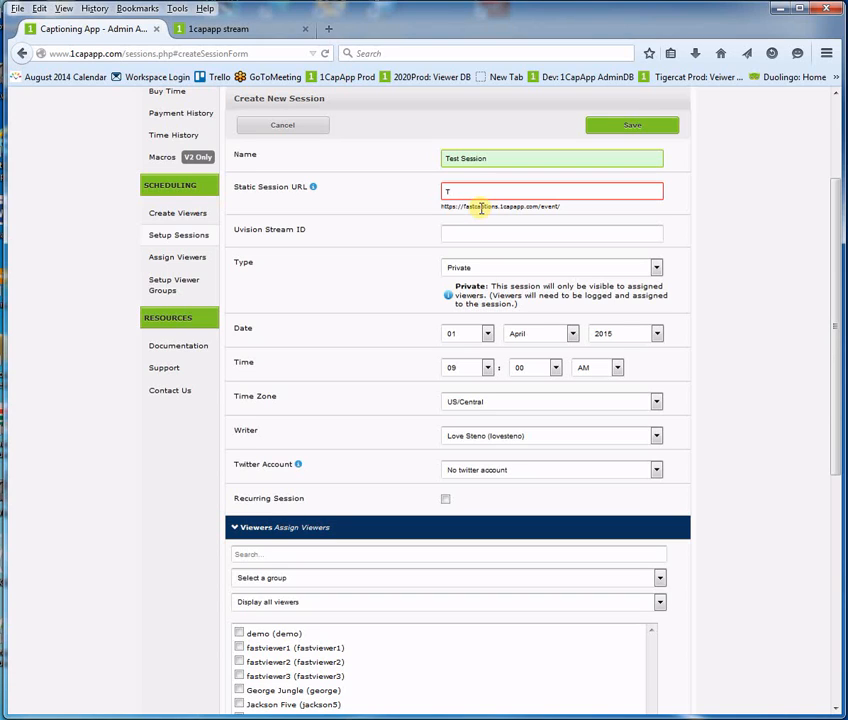
pyautogui.write('StaticName')
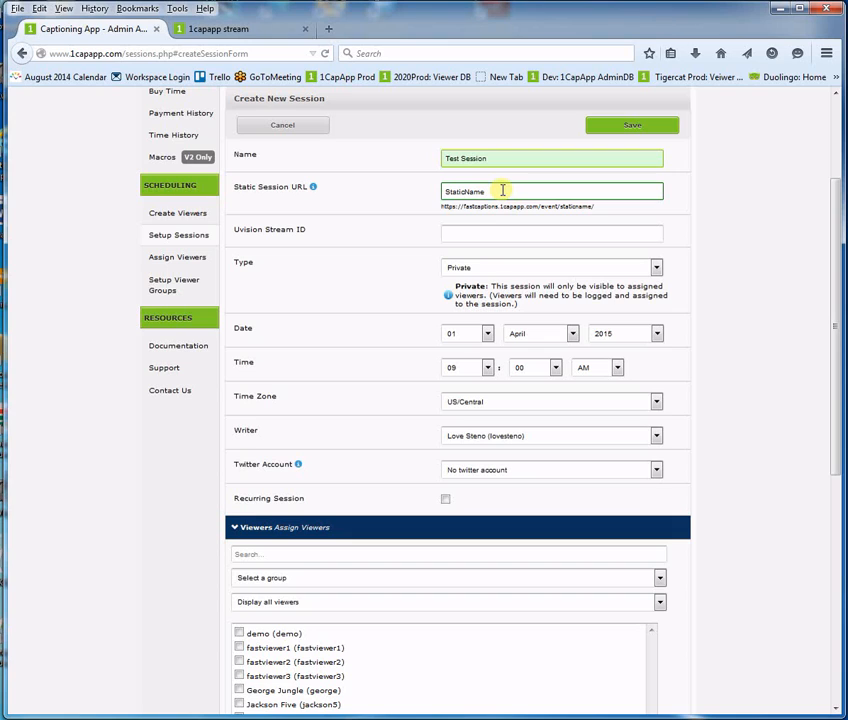
# Preview the Public session type and return the new session's type to Private
pyautogui.click(657, 268)
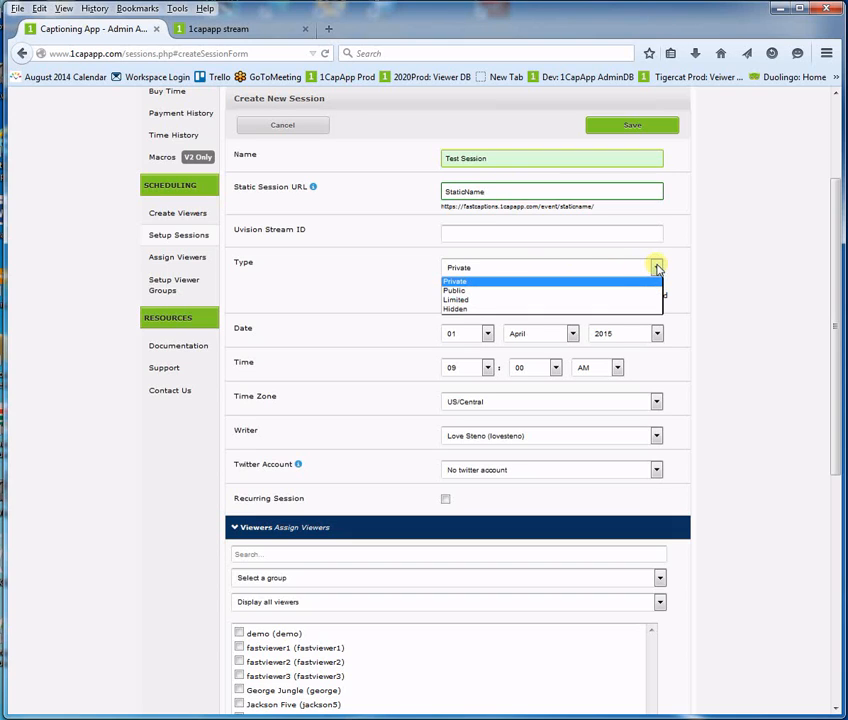
pyautogui.click(465, 290)
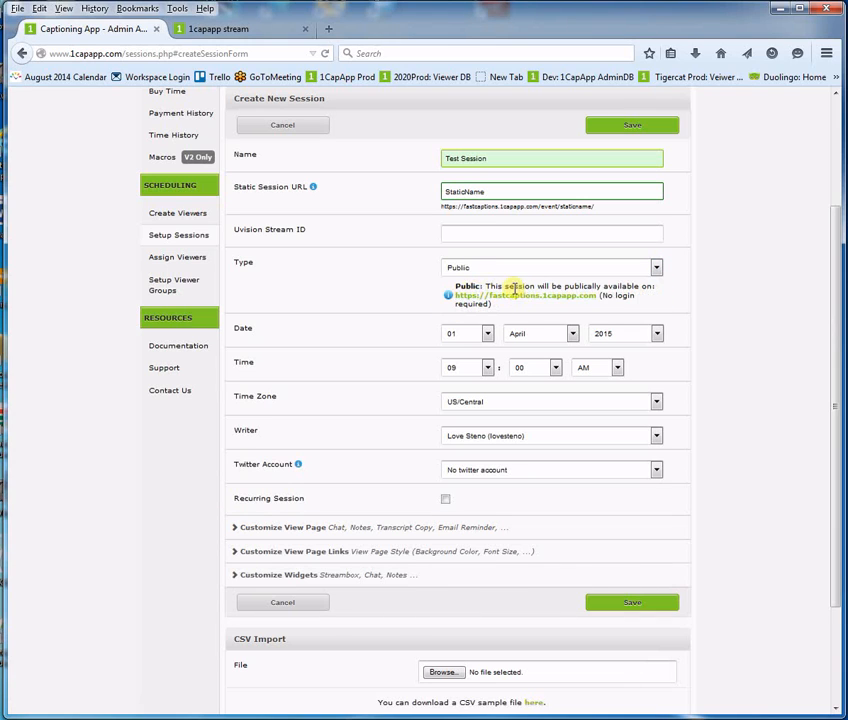
pyautogui.click(655, 268)
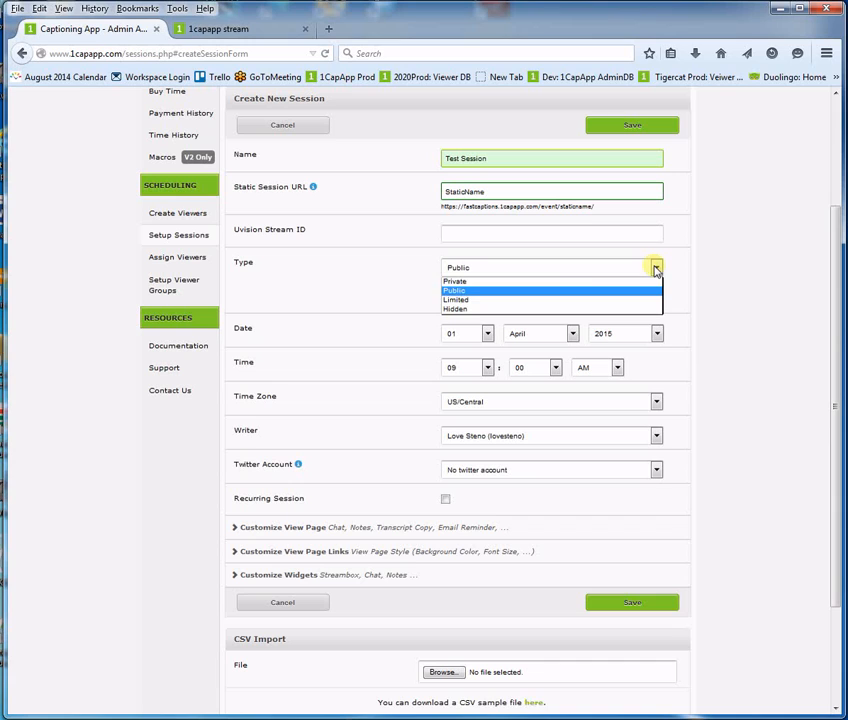
pyautogui.click(464, 281)
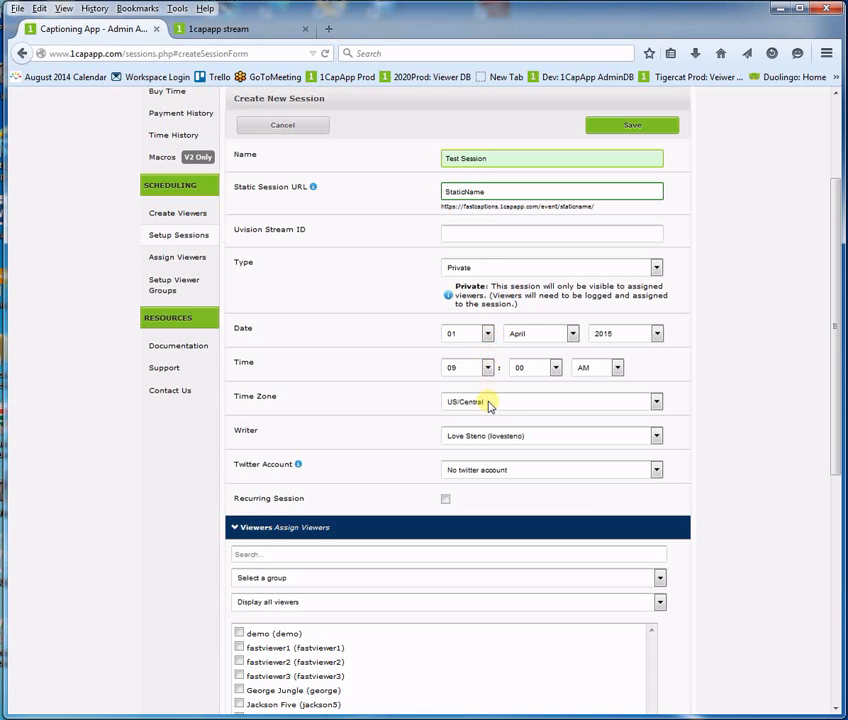
# Assign the Fast Captions writer to the new session, check its viewer list, and set the session type to Public
pyautogui.click(657, 436)
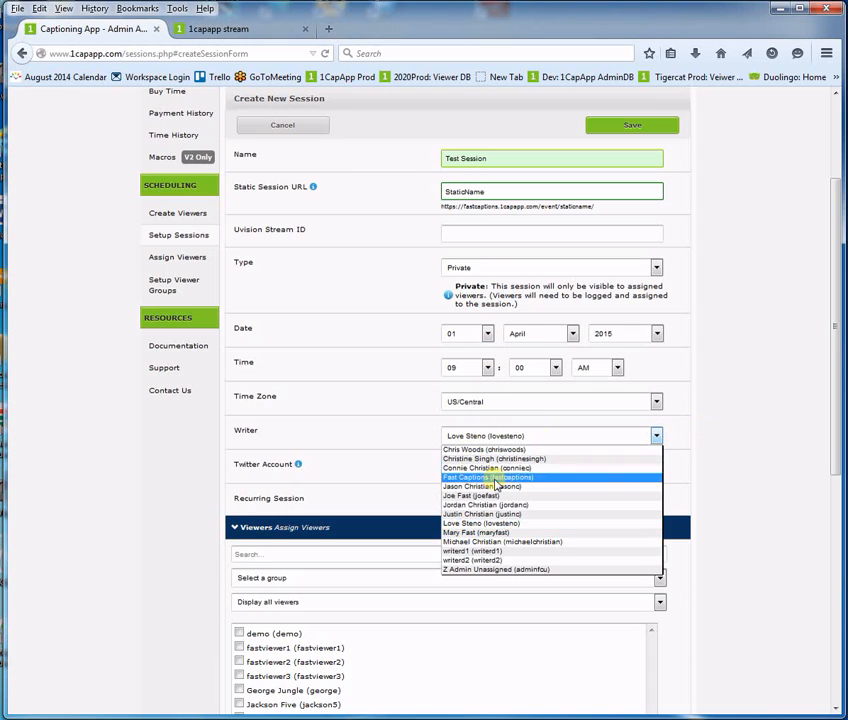
pyautogui.click(496, 478)
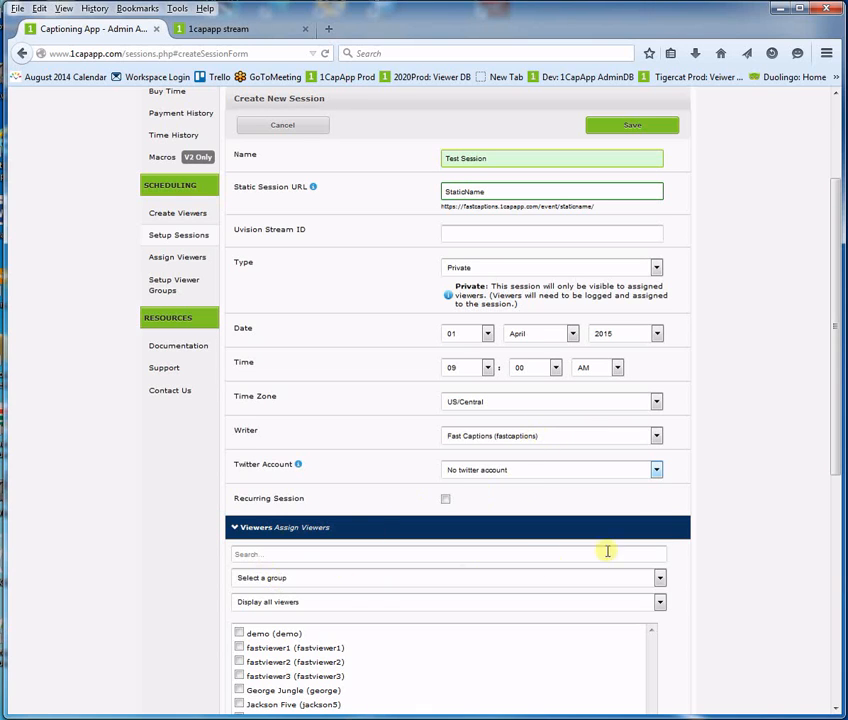
pyautogui.scroll(-5, 737, 494)
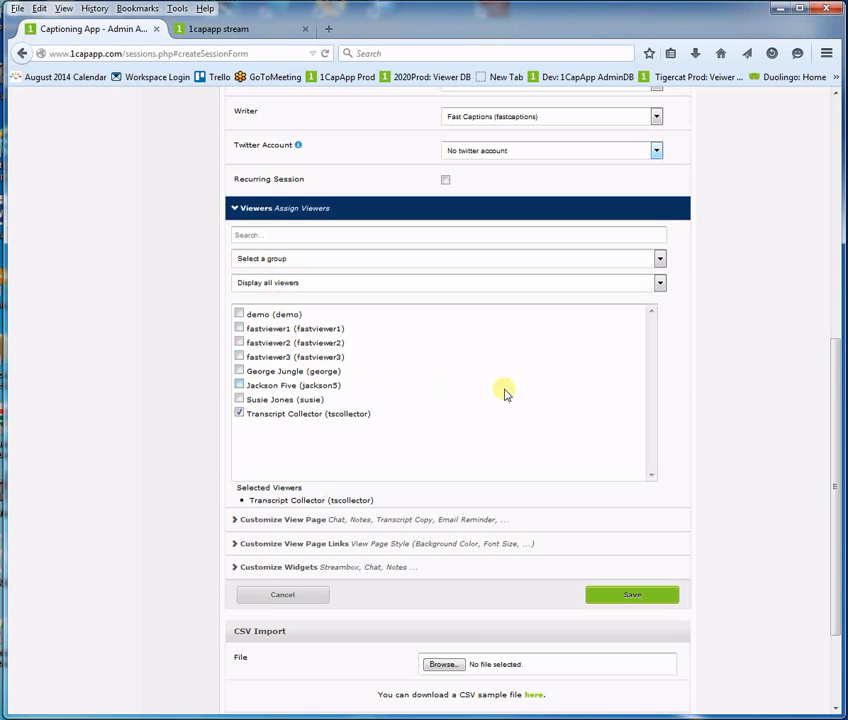
pyautogui.scroll(6, 503, 393)
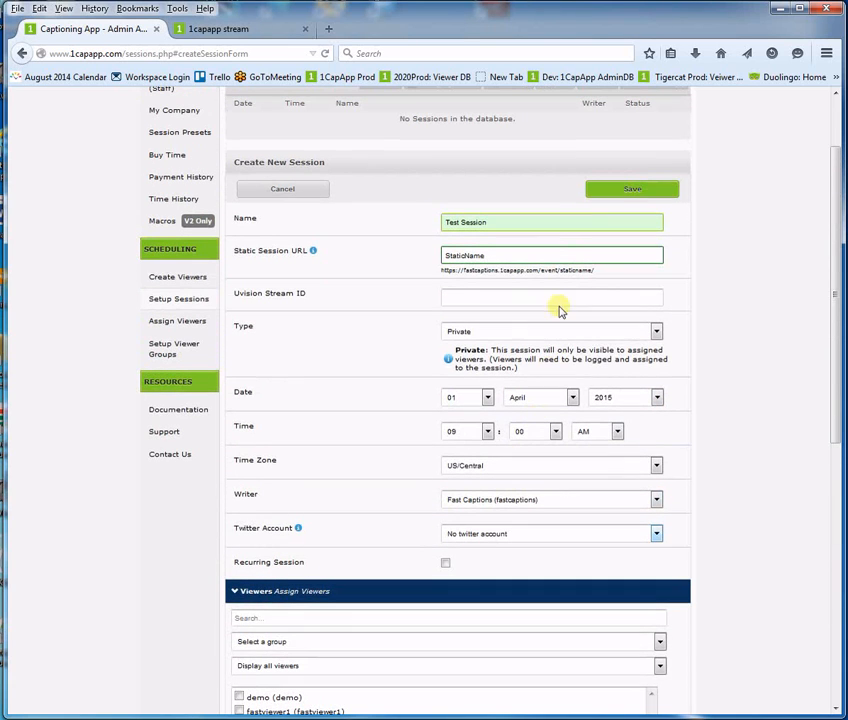
pyautogui.click(656, 332)
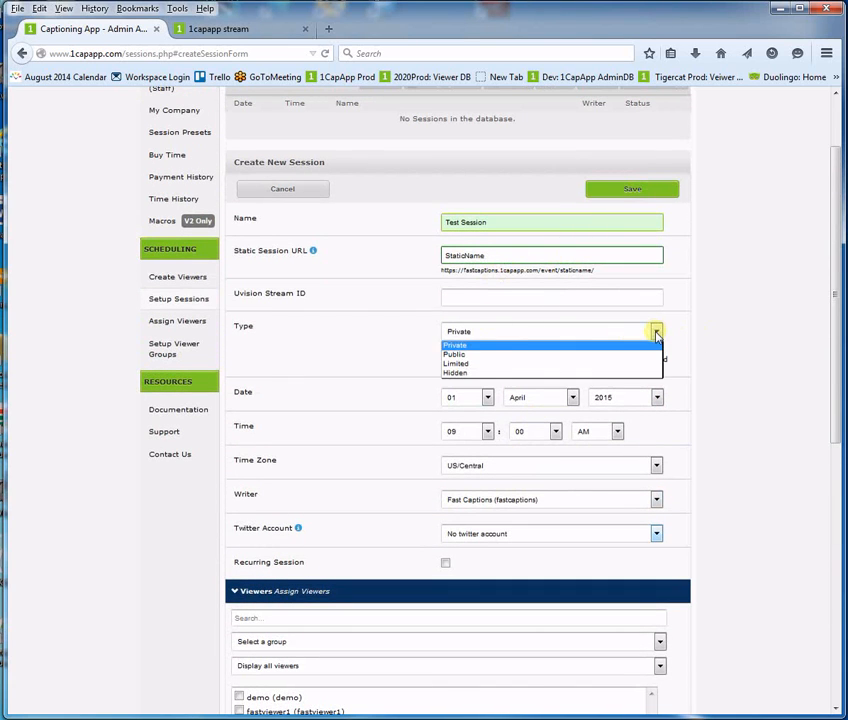
pyautogui.click(463, 355)
# Review the session's view page, view page link and widget options without changes, and save the new session
pyautogui.scroll(-3, 340, 432)
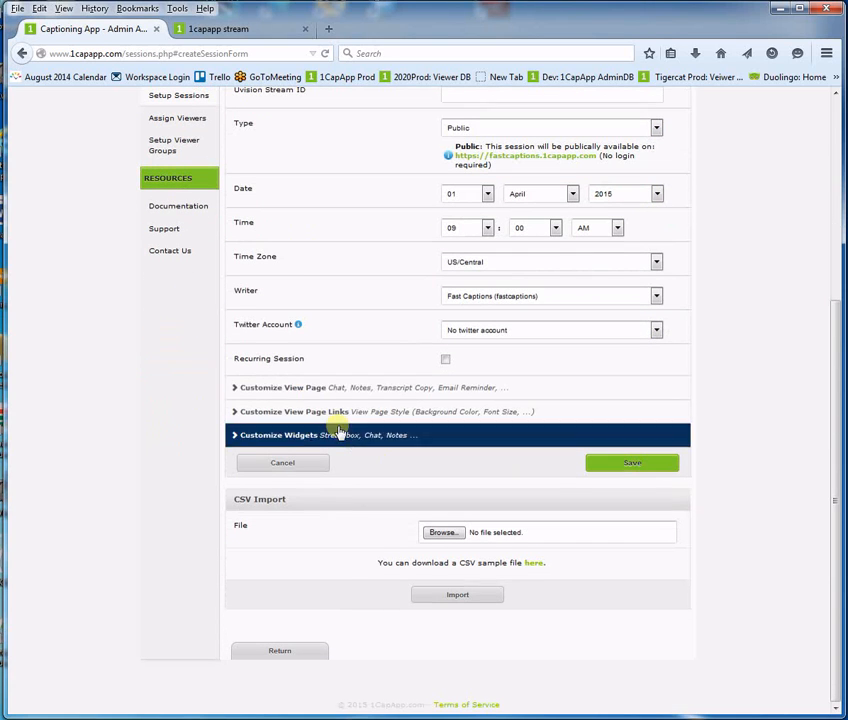
pyautogui.click(234, 390)
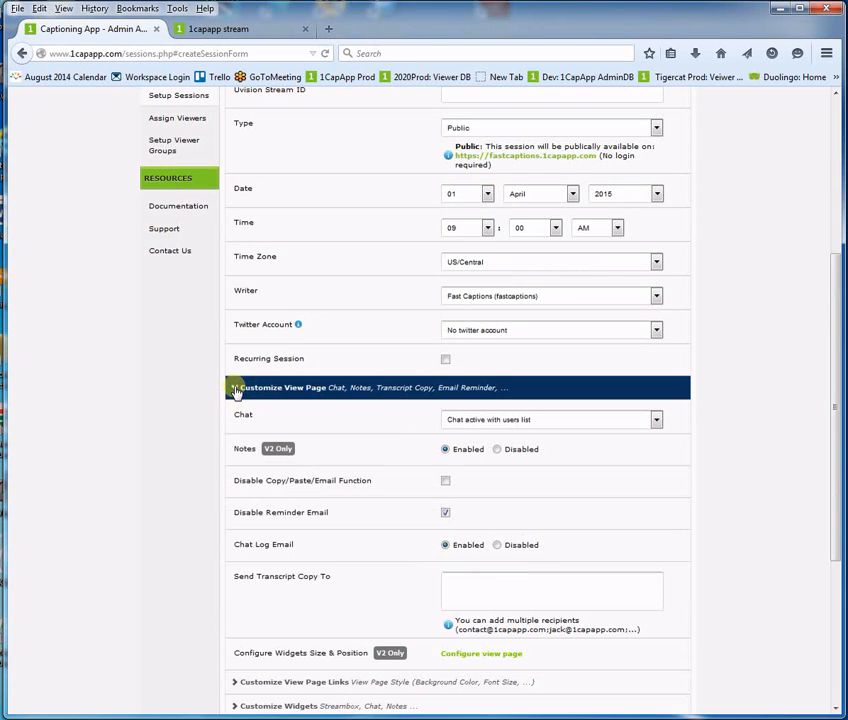
pyautogui.click(235, 390)
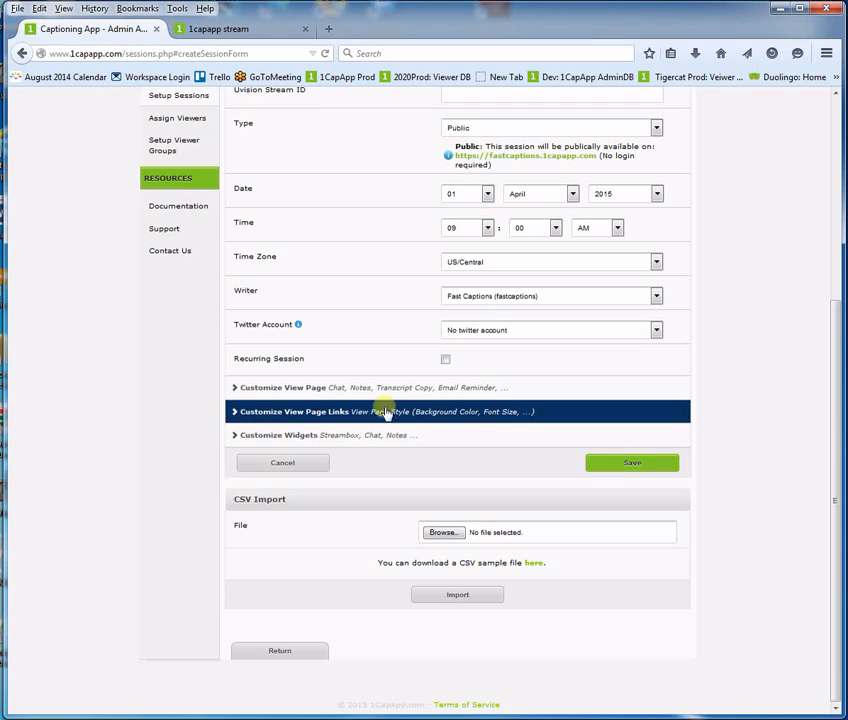
pyautogui.click(234, 414)
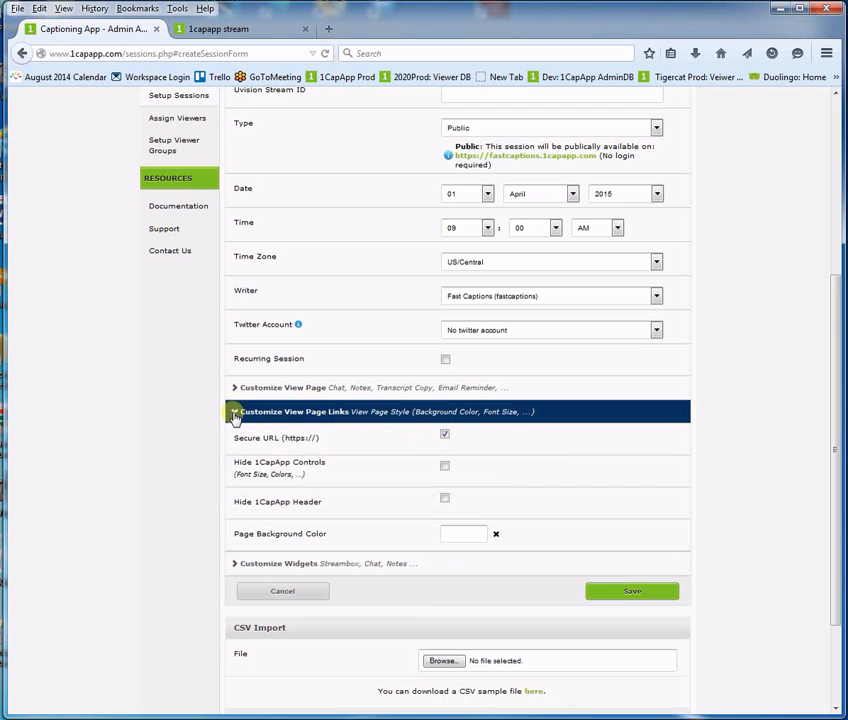
pyautogui.click(234, 413)
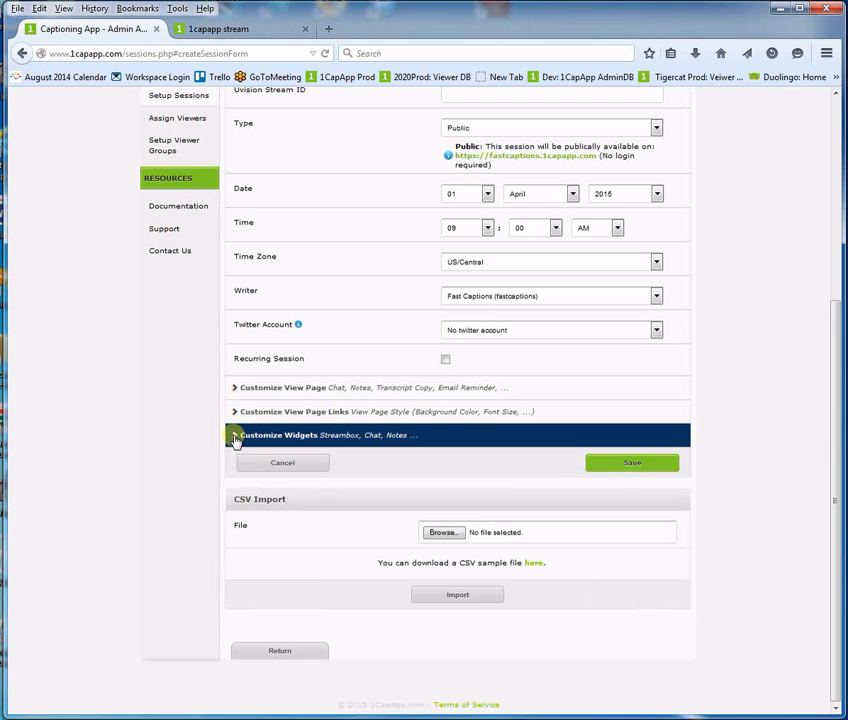
pyautogui.click(235, 439)
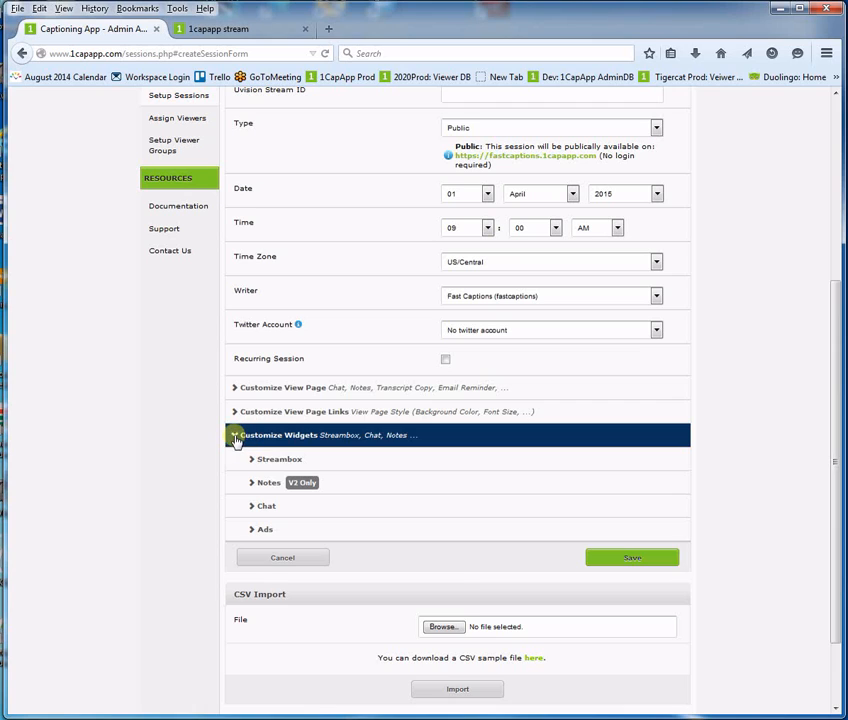
pyautogui.click(236, 440)
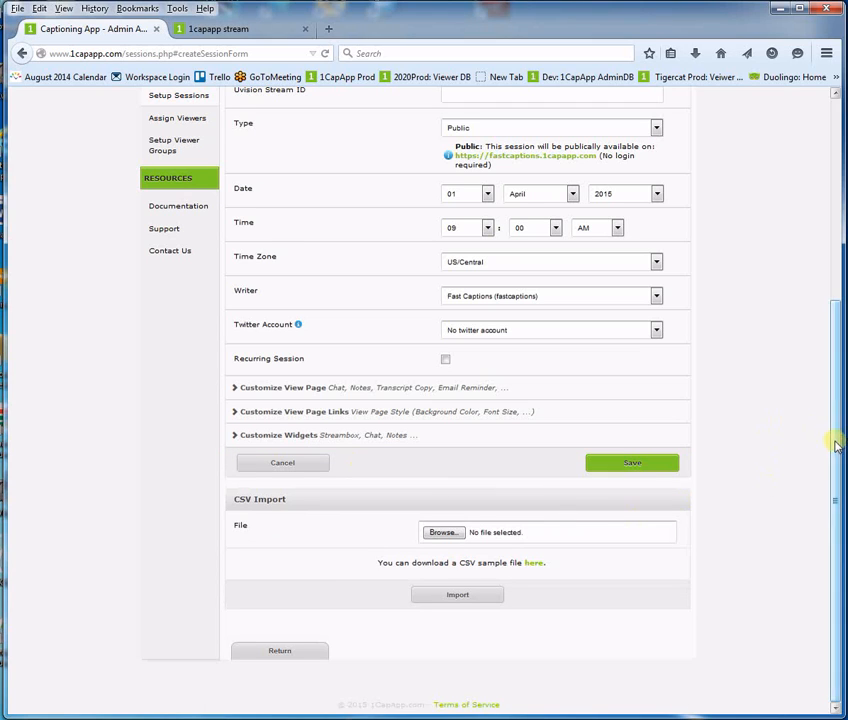
pyautogui.click(629, 463)
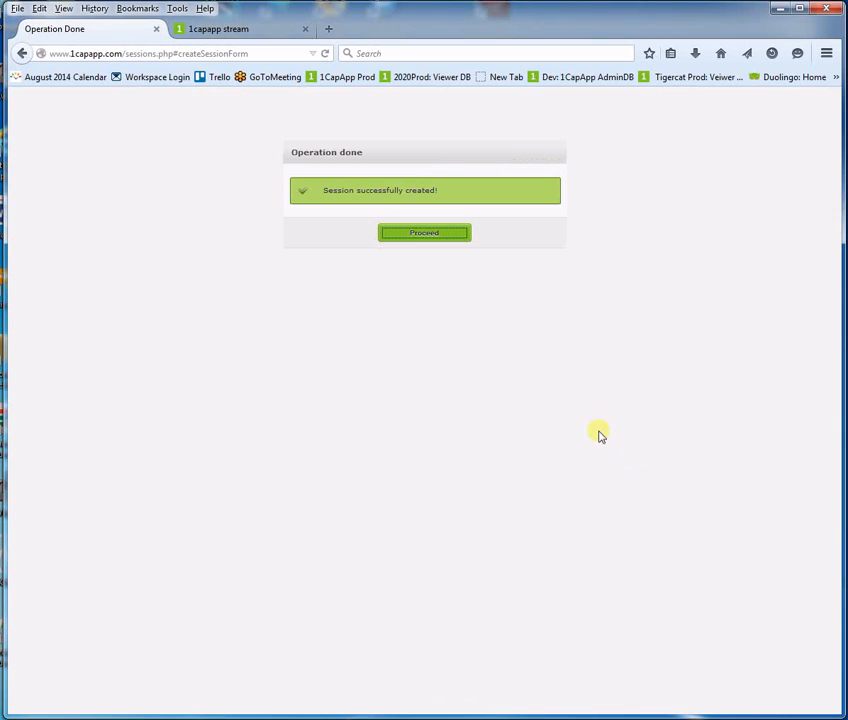
pyautogui.click(408, 236)
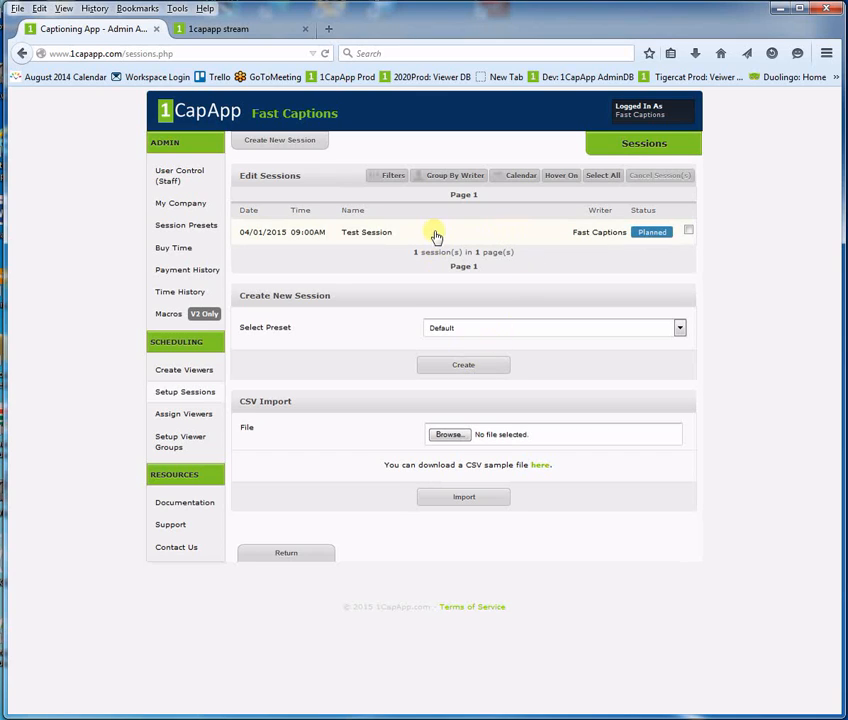
# Turn on hover details in the session list, inspect those for Test Session, and turn them off again
pyautogui.click(563, 177)
pyautogui.moveTo(556, 222)
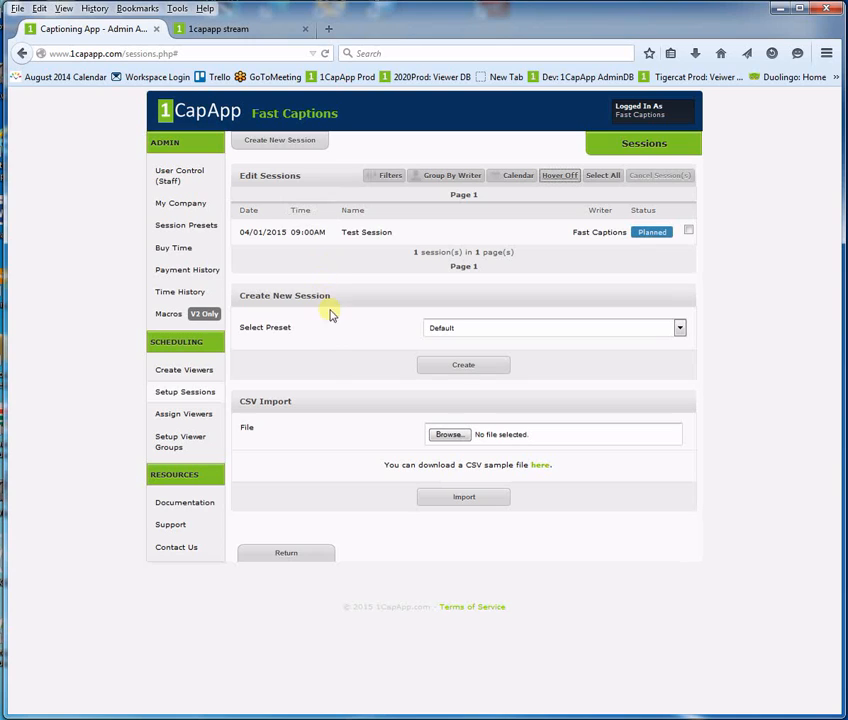
pyautogui.moveTo(303, 233)
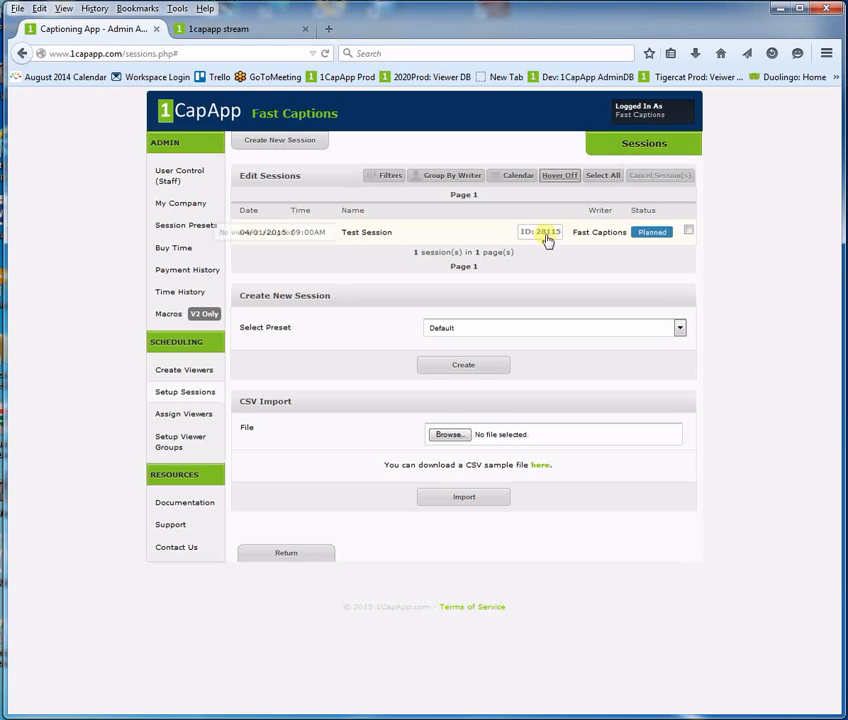
pyautogui.click(561, 176)
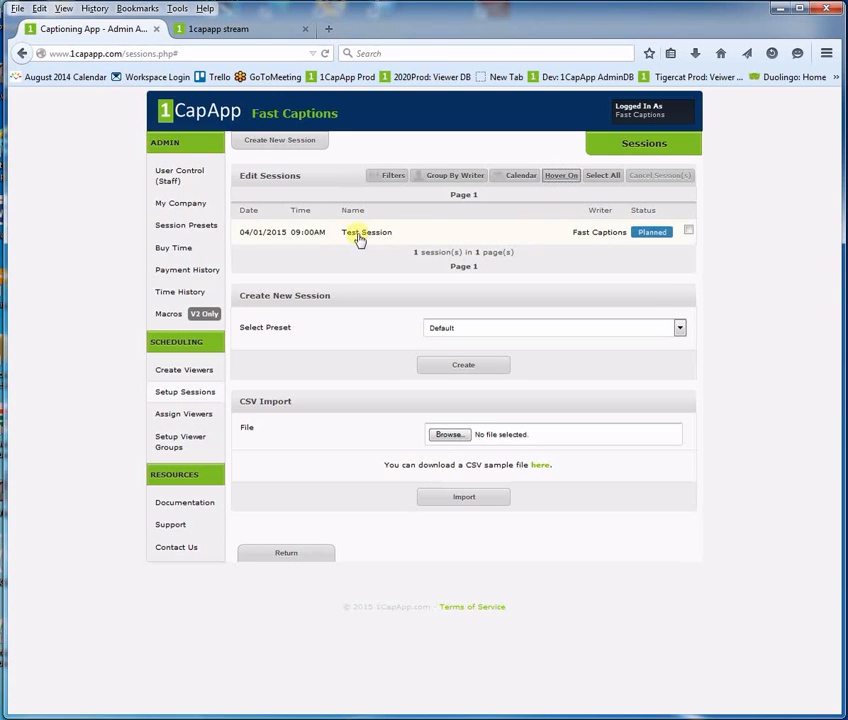
# Expand Test Session, copy its sharing URL from the session links, and close the links dialog
pyautogui.click(519, 240)
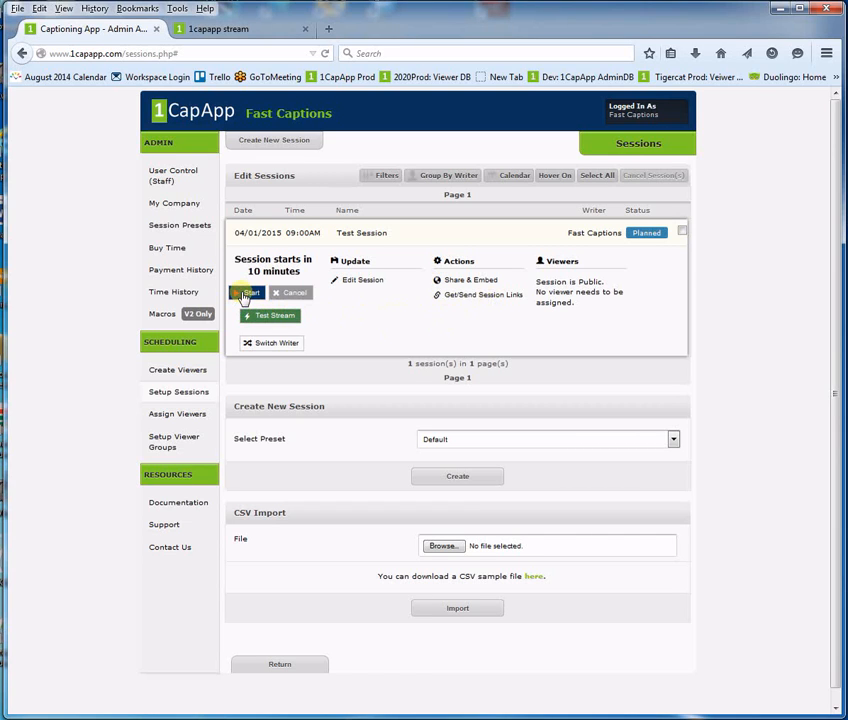
pyautogui.click(483, 295)
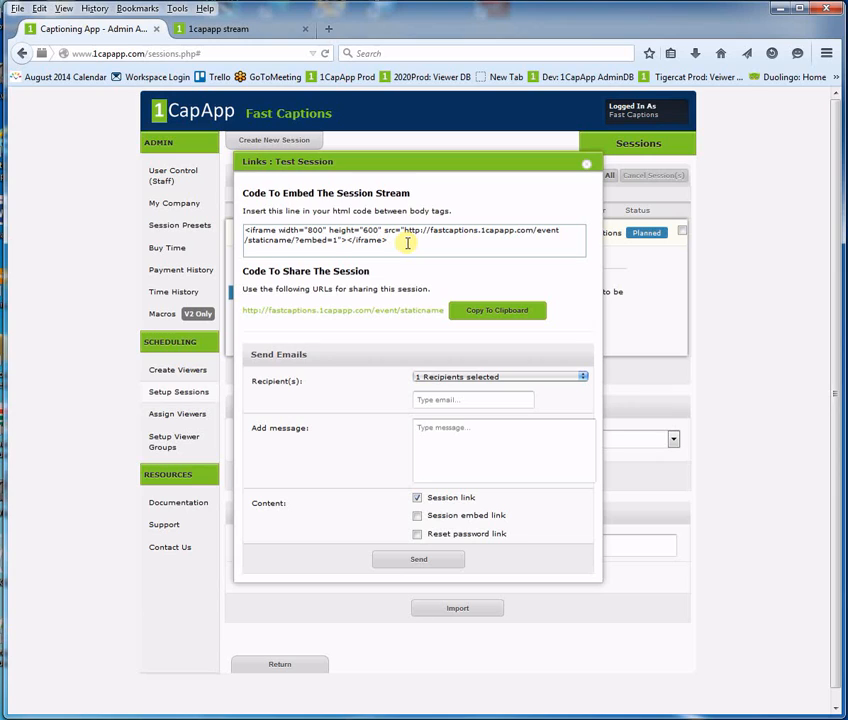
pyautogui.click(499, 313)
pyautogui.click(494, 342)
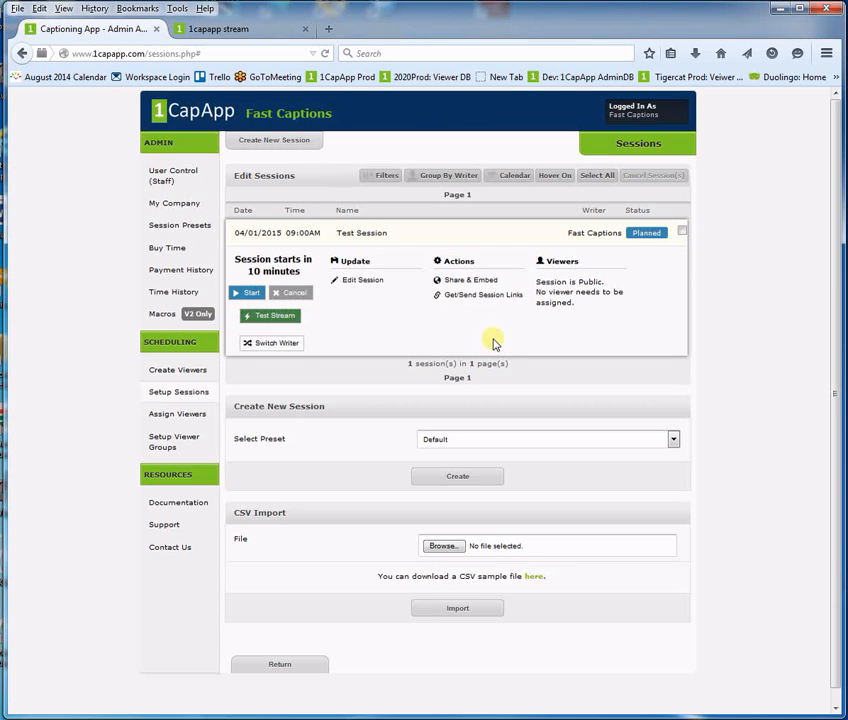
# Start Test Session ahead of its scheduled time and return to the session list
pyautogui.click(248, 297)
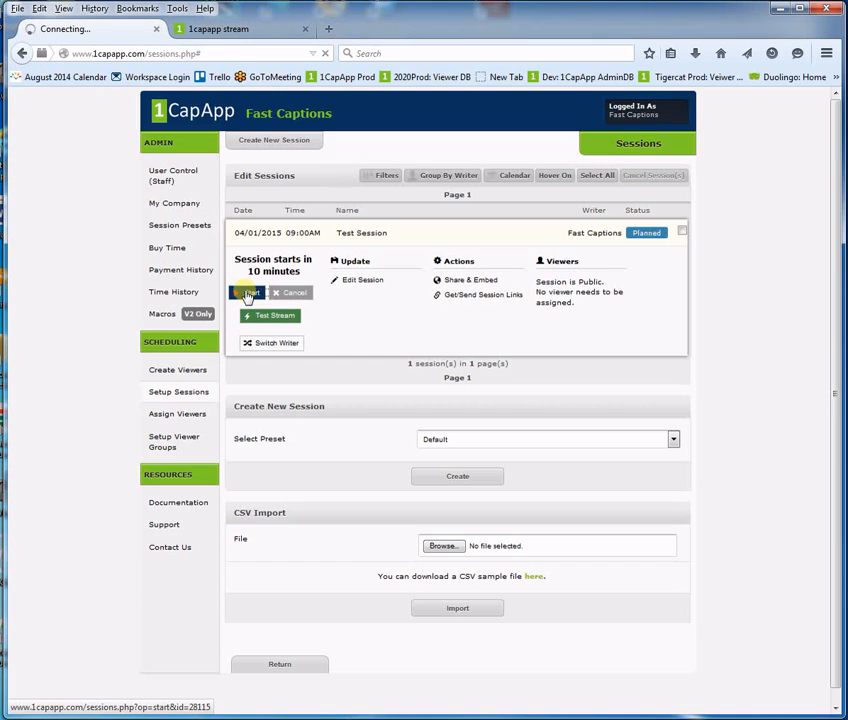
pyautogui.click(435, 236)
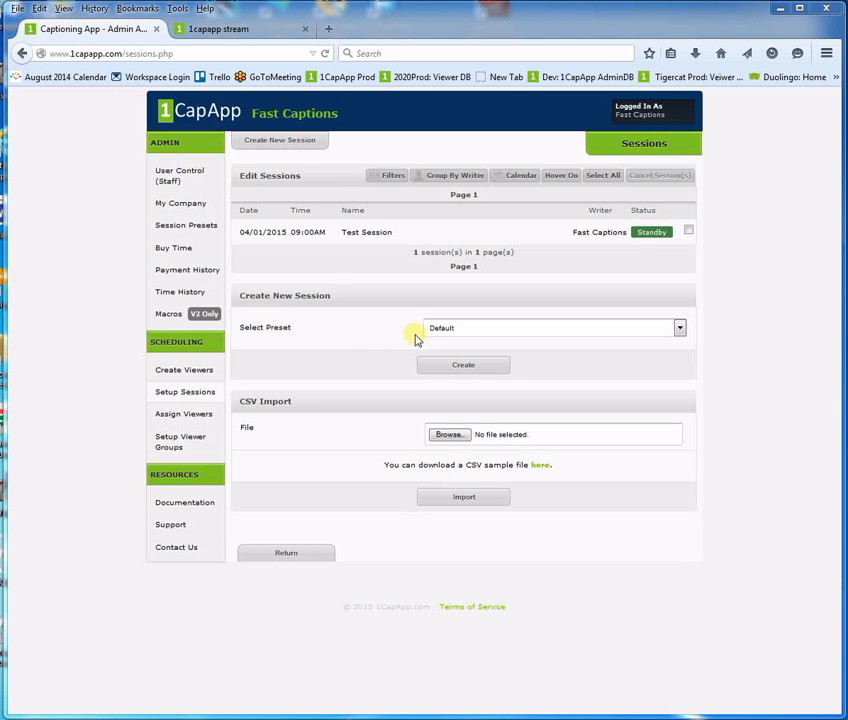
# Switch to 1Connect, connect the writer to the 1CapApp US server, and move the window clear of the browser
pyautogui.moveTo(432, 290); pyautogui.dragTo(541, 311)
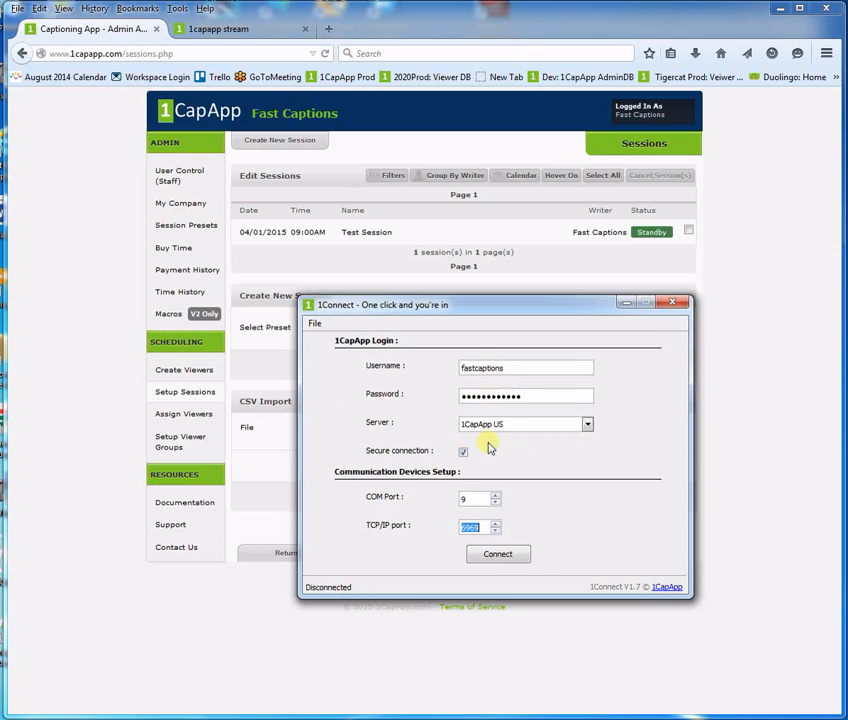
pyautogui.click(496, 554)
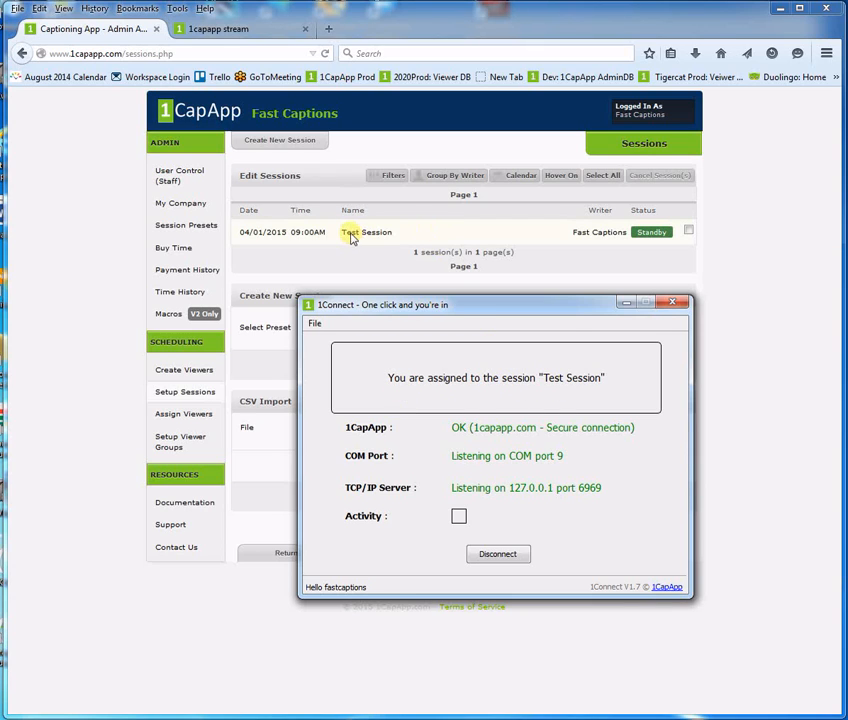
pyautogui.moveTo(561, 306); pyautogui.dragTo(847, 306)
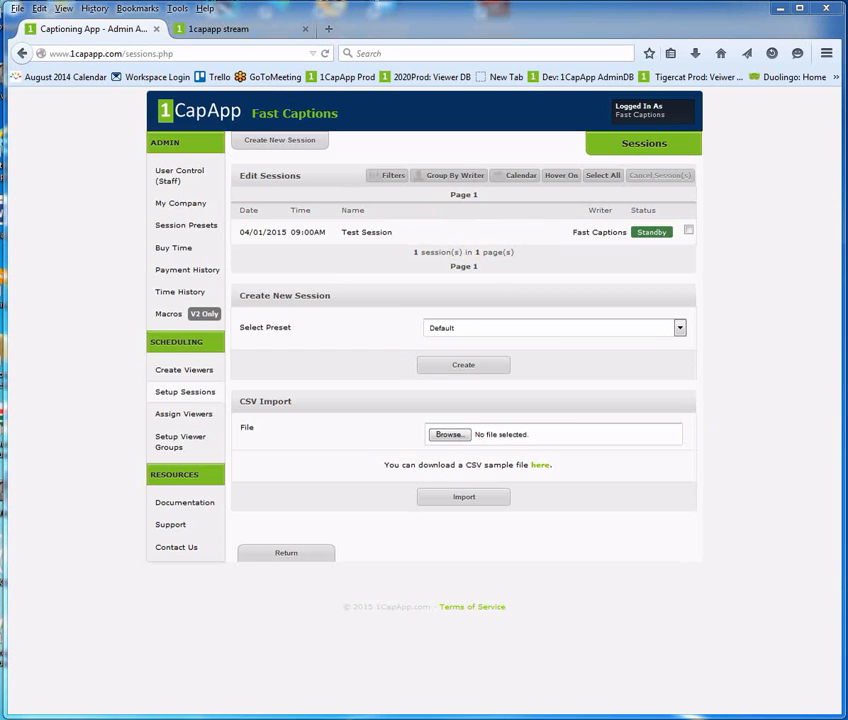
# Review Test Session's actions, replace the old stream tab with the copied session link, and dismiss the transcript e-mail request
pyautogui.click(460, 237)
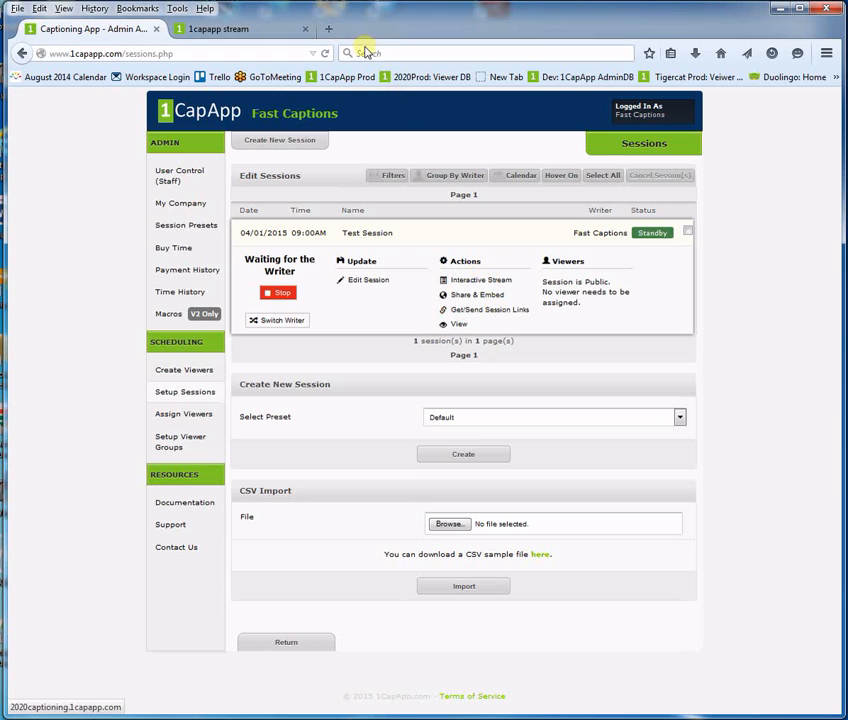
pyautogui.click(305, 30)
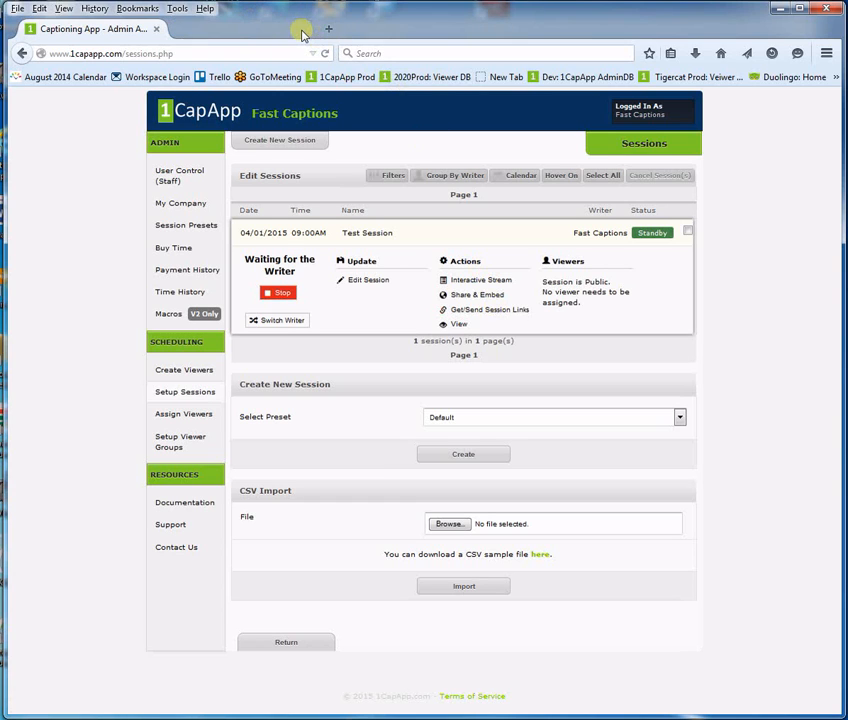
pyautogui.click(181, 32)
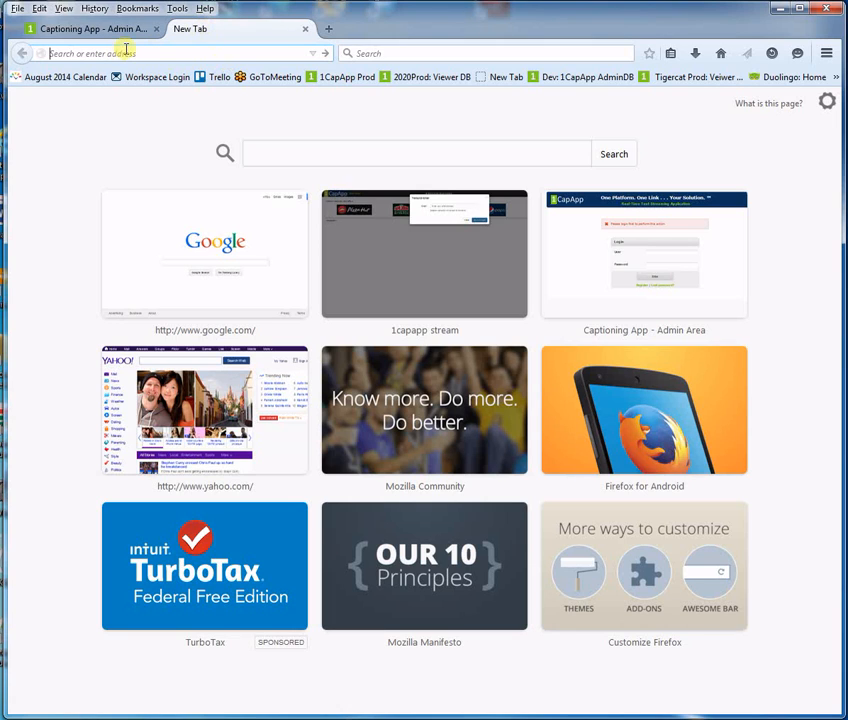
pyautogui.hotkey('ctrl', 'v')
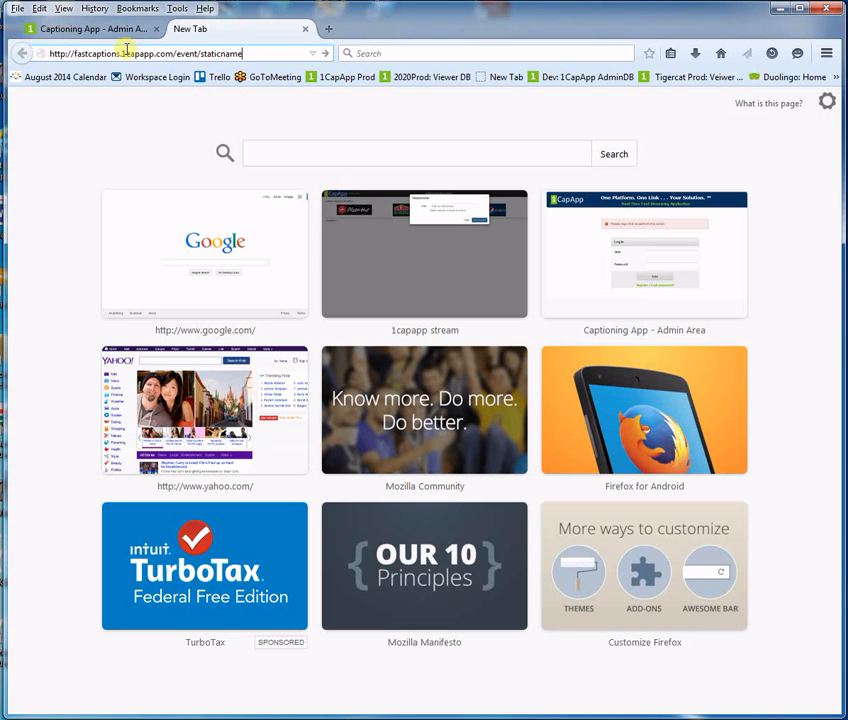
pyautogui.click(325, 53)
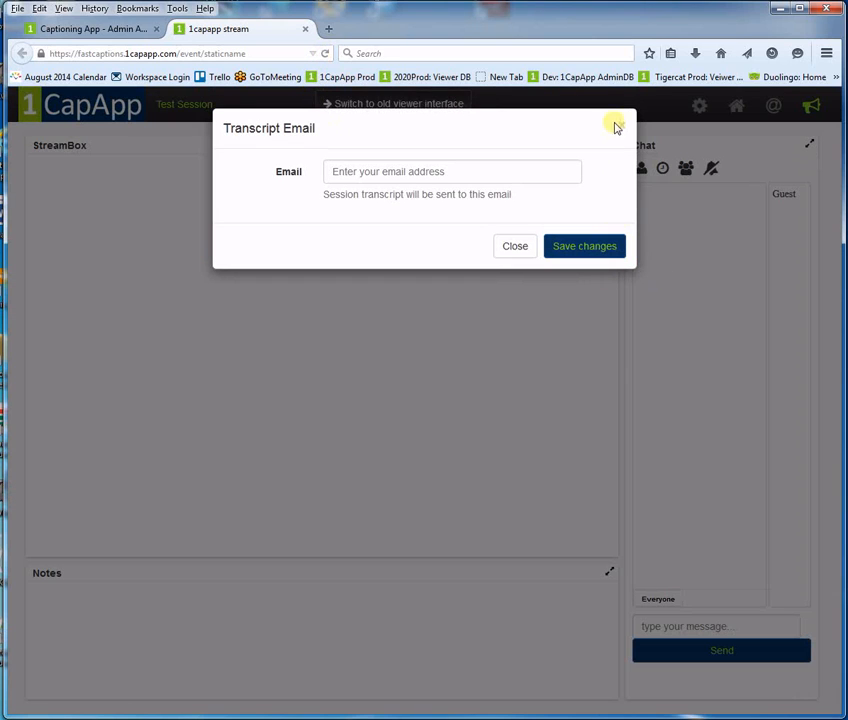
pyautogui.click(515, 247)
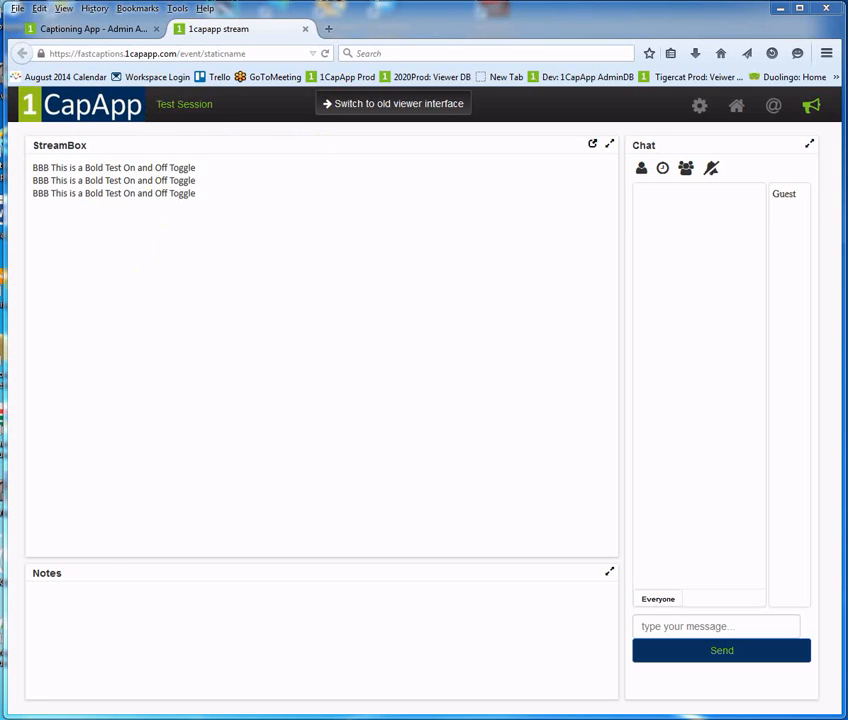
# Check the writer's assignment in 1Connect, disconnect the writer from Test Session, and move the 1Connect window clear of the session list
pyautogui.moveTo(846, 288); pyautogui.dragTo(388, 288)
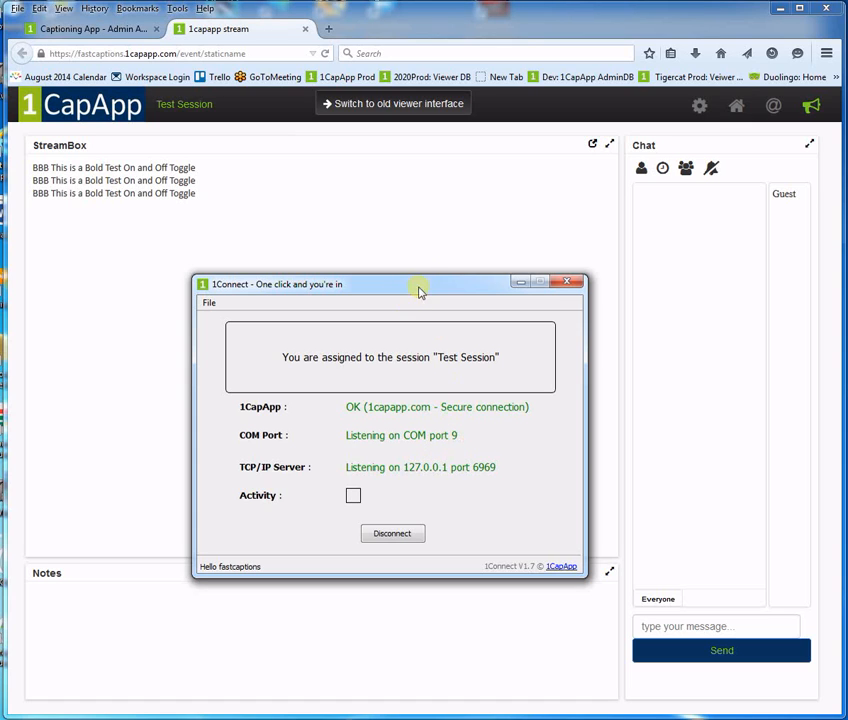
pyautogui.moveTo(420, 290); pyautogui.dragTo(0, 340)
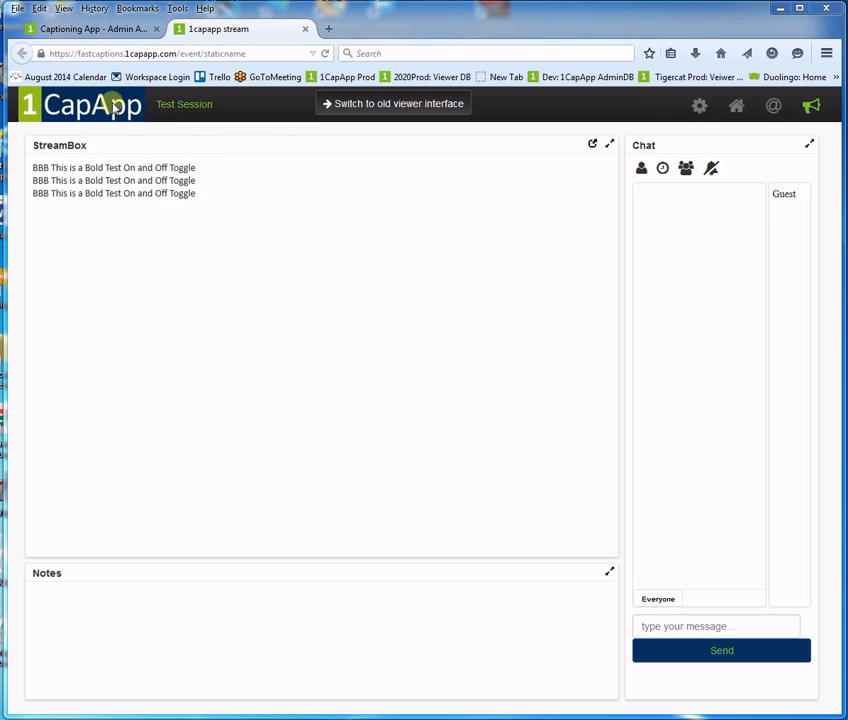
pyautogui.click(110, 29)
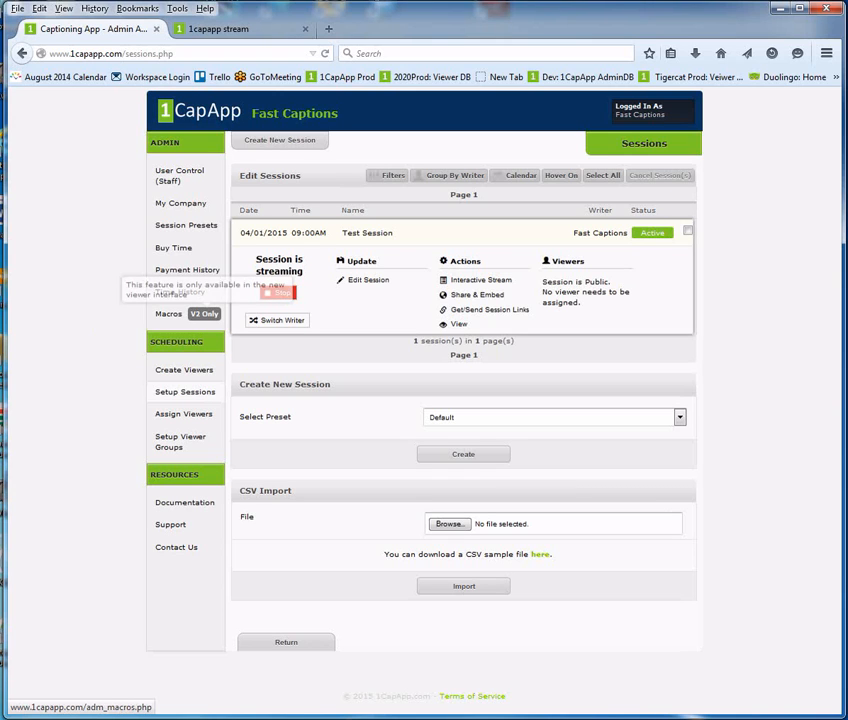
pyautogui.moveTo(2, 331); pyautogui.dragTo(476, 269)
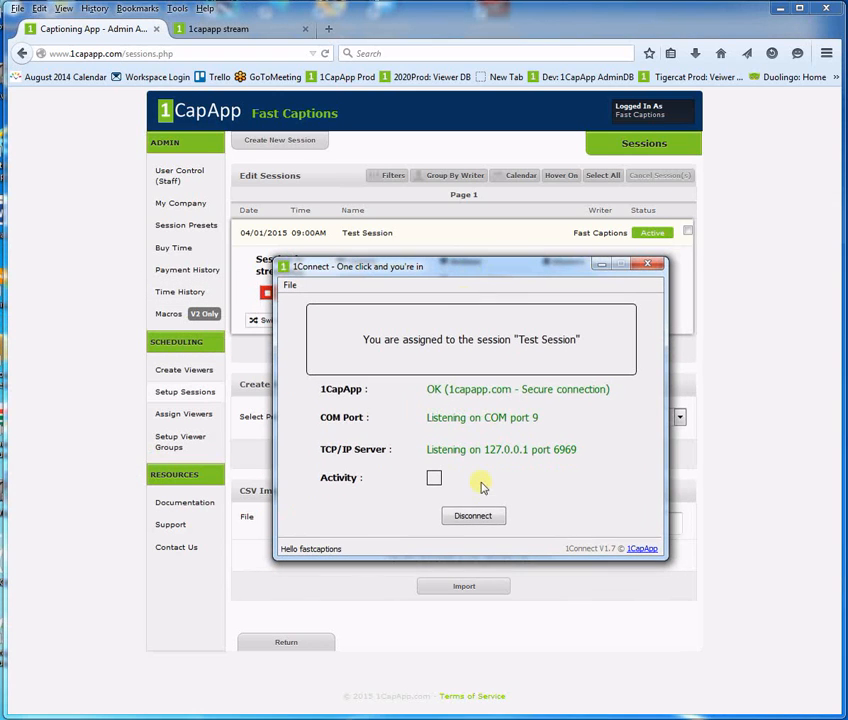
pyautogui.click(474, 517)
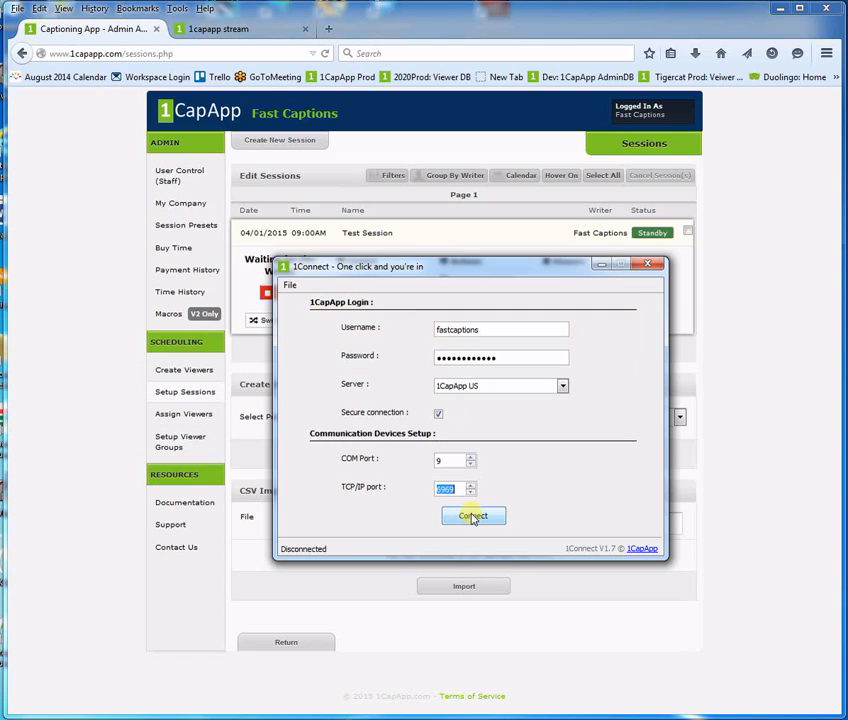
pyautogui.moveTo(525, 266); pyautogui.dragTo(2, 300)
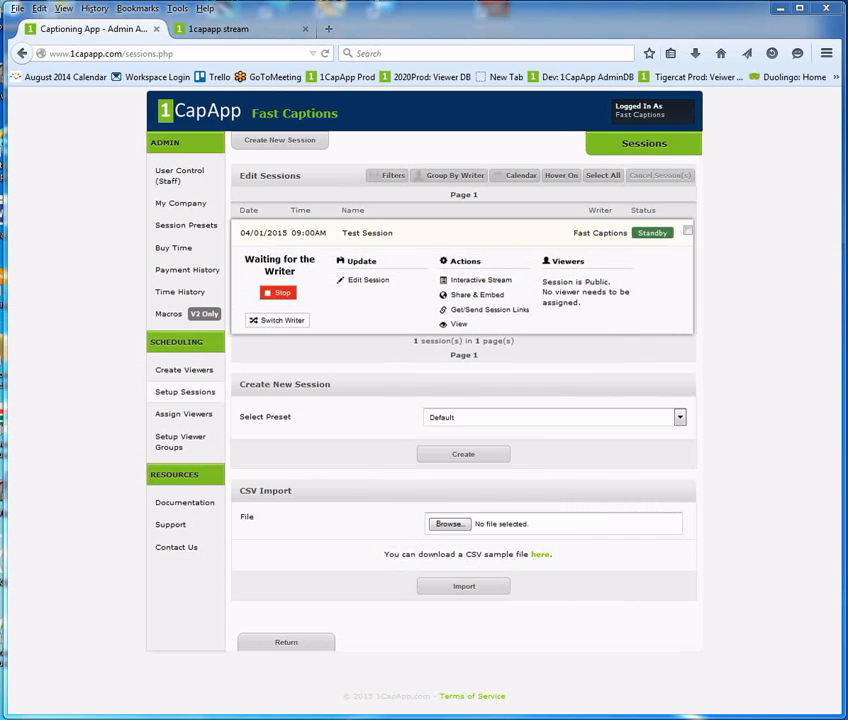
# Open Test Session's interactive stream, reposition its window over the session list, and add the line "This is an interactive Stream"
pyautogui.click(479, 282)
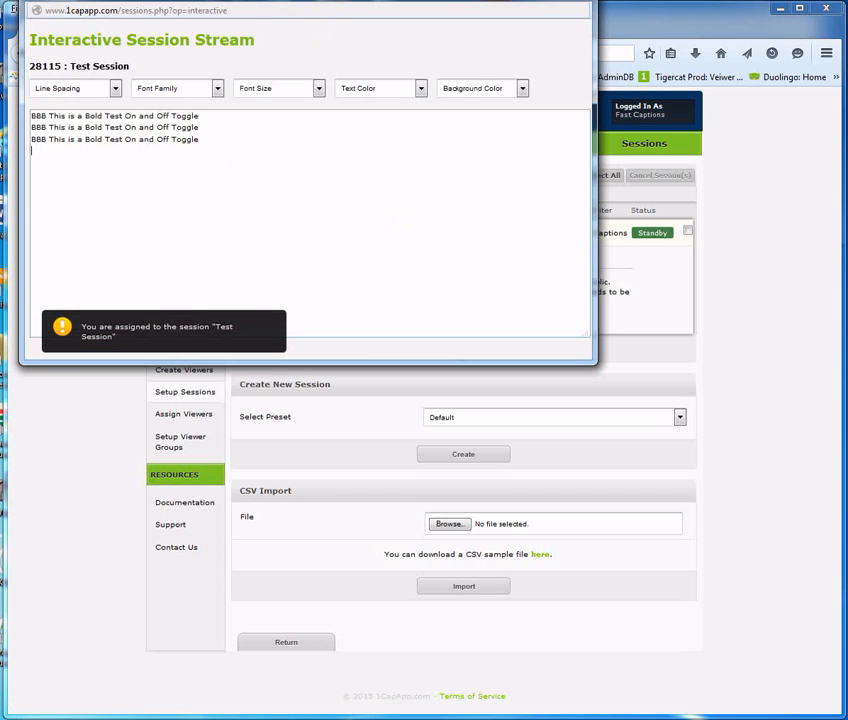
pyautogui.moveTo(326, 6); pyautogui.dragTo(555, 176)
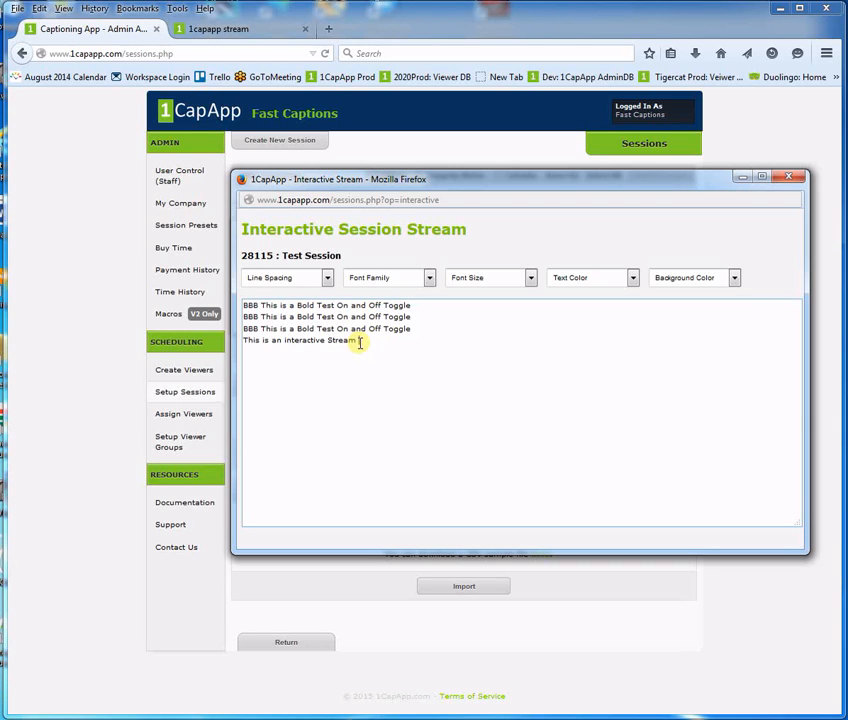
pyautogui.moveTo(496, 174); pyautogui.dragTo(371, 210)
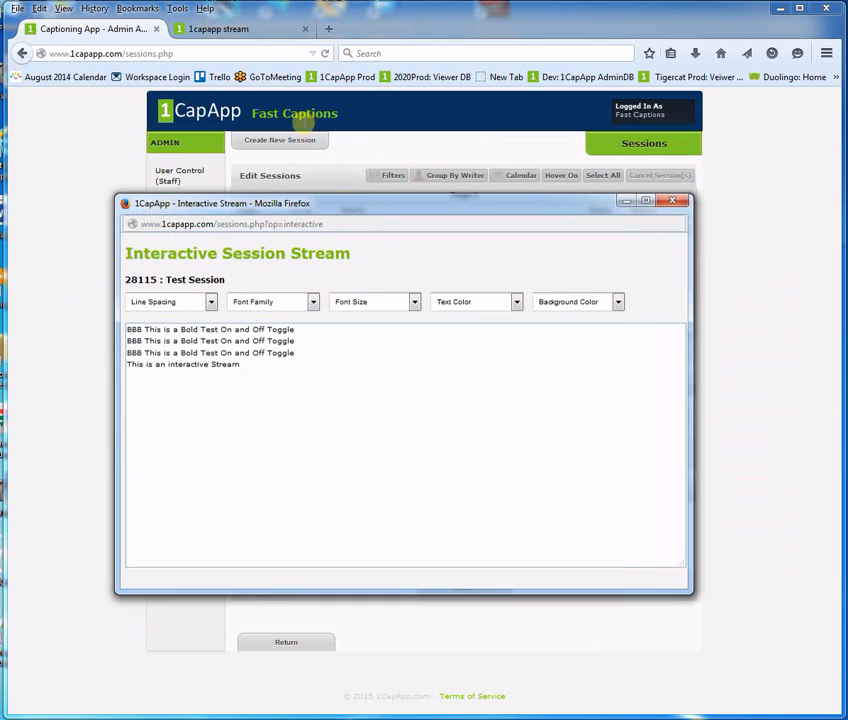
# Compare the caption text in the public stream viewer with the Interactive Session Stream window
pyautogui.click(222, 30)
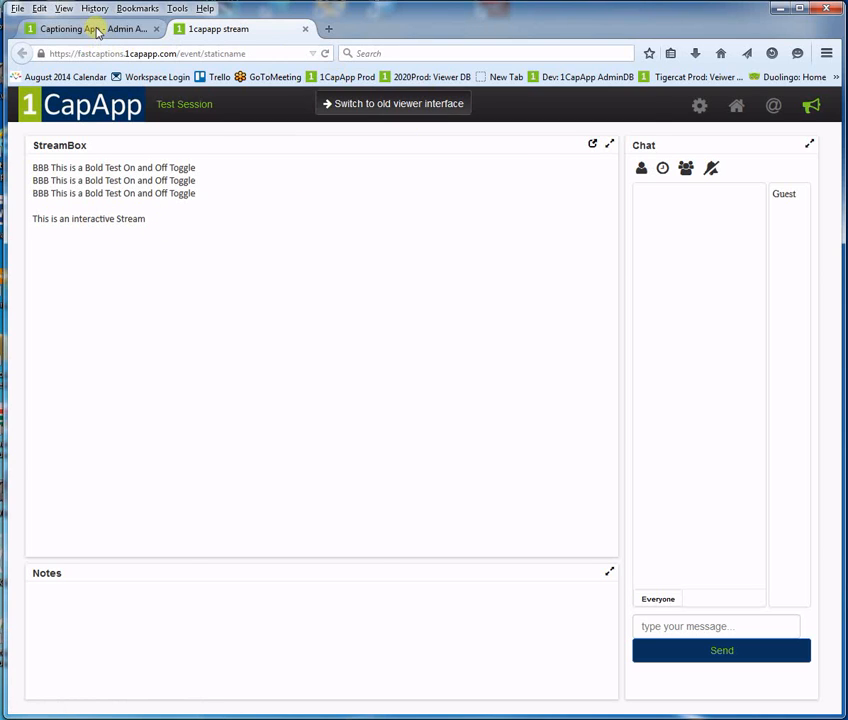
pyautogui.click(97, 31)
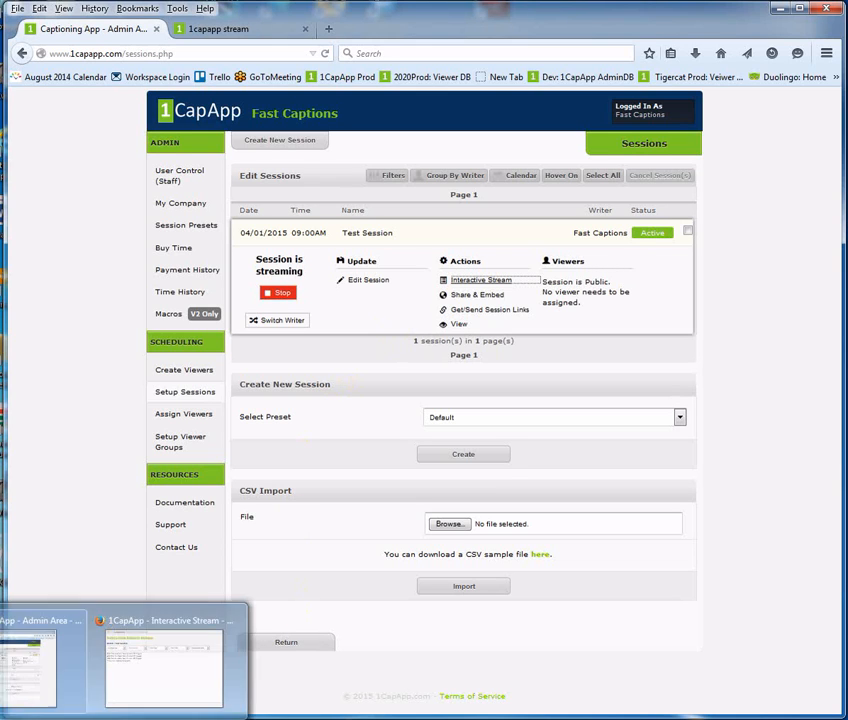
pyautogui.click(117, 663)
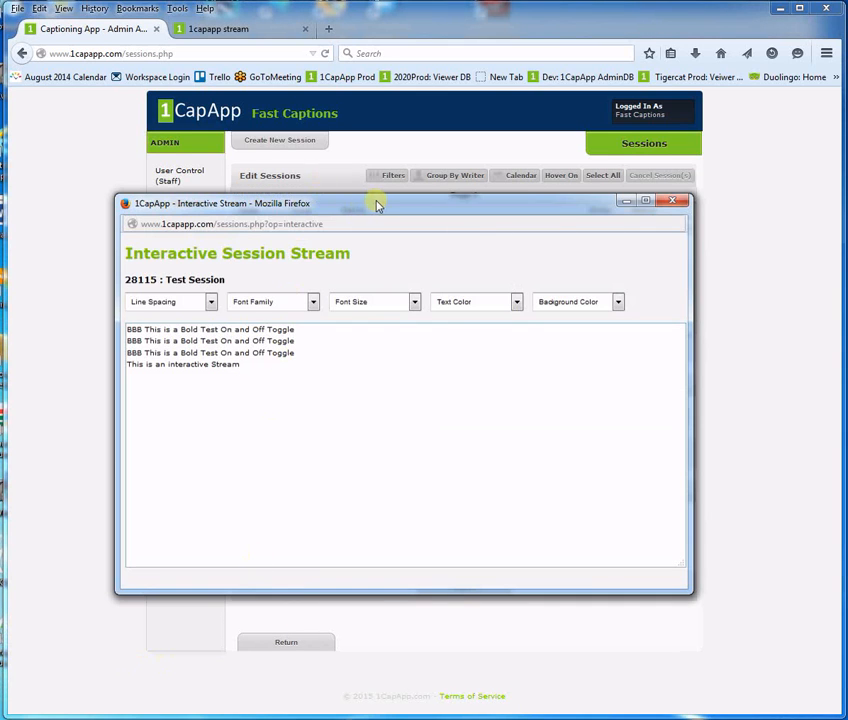
pyautogui.moveTo(375, 203); pyautogui.dragTo(357, 250)
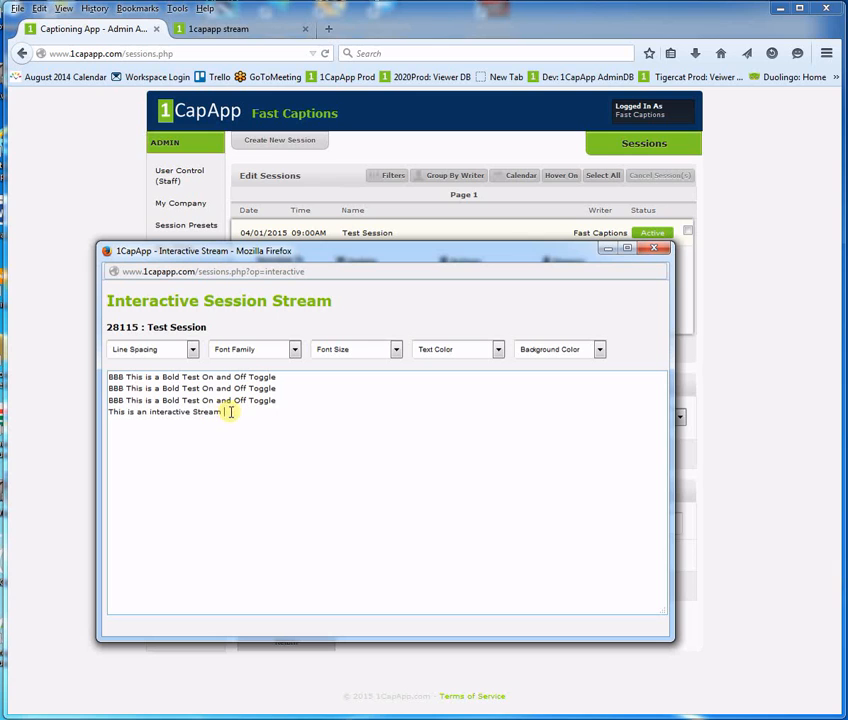
pyautogui.click(205, 28)
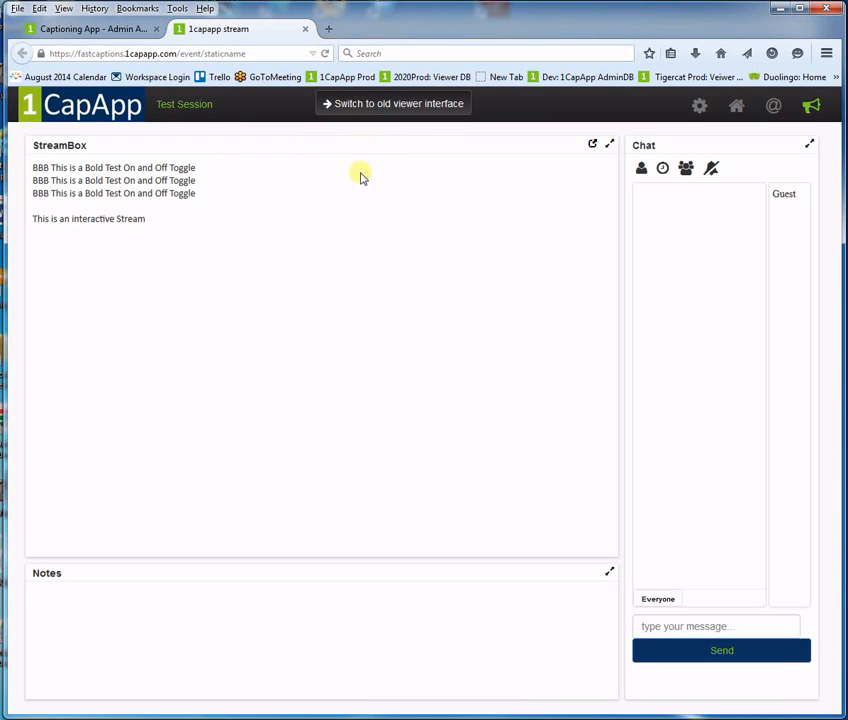
# Return to the admin session list, stop Test Session, and proceed back to the list
pyautogui.click(115, 28)
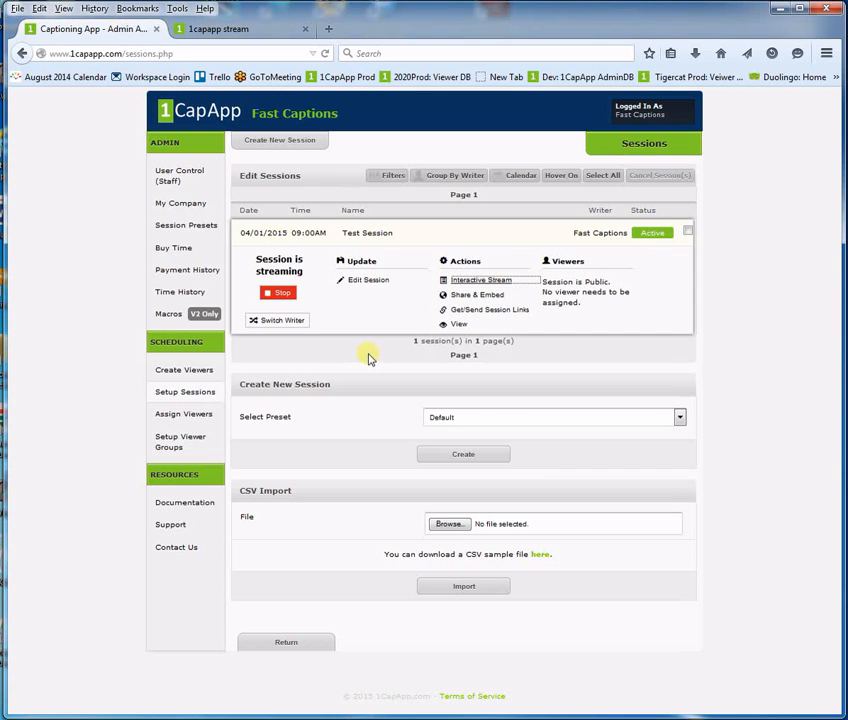
pyautogui.click(283, 294)
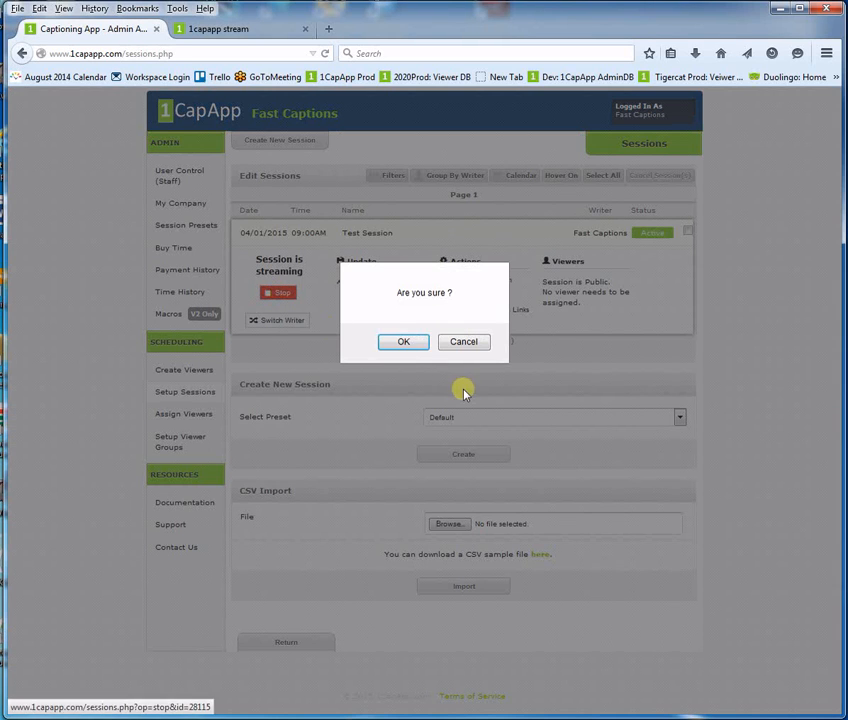
pyautogui.click(405, 345)
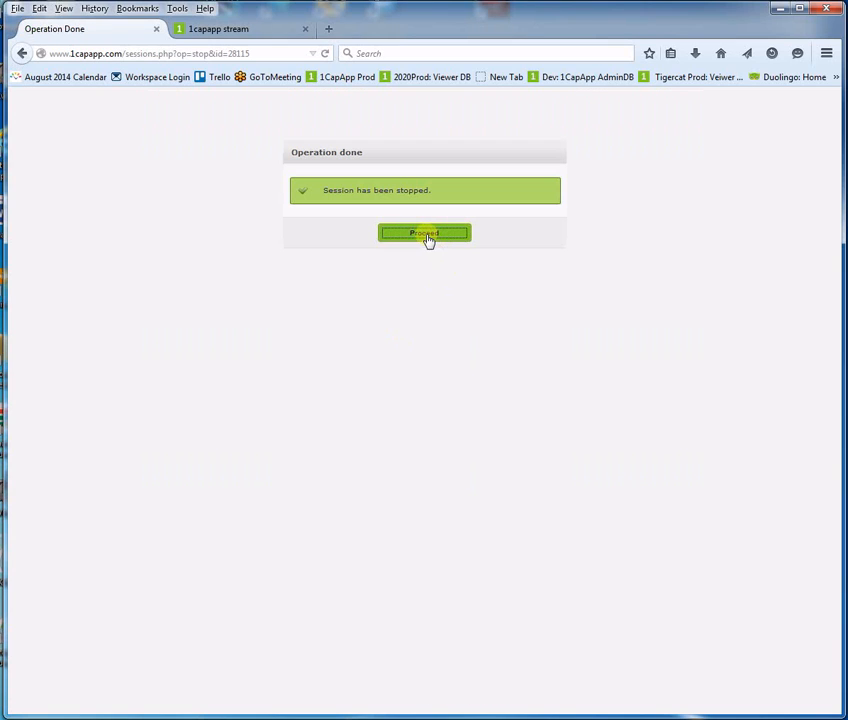
pyautogui.click(425, 234)
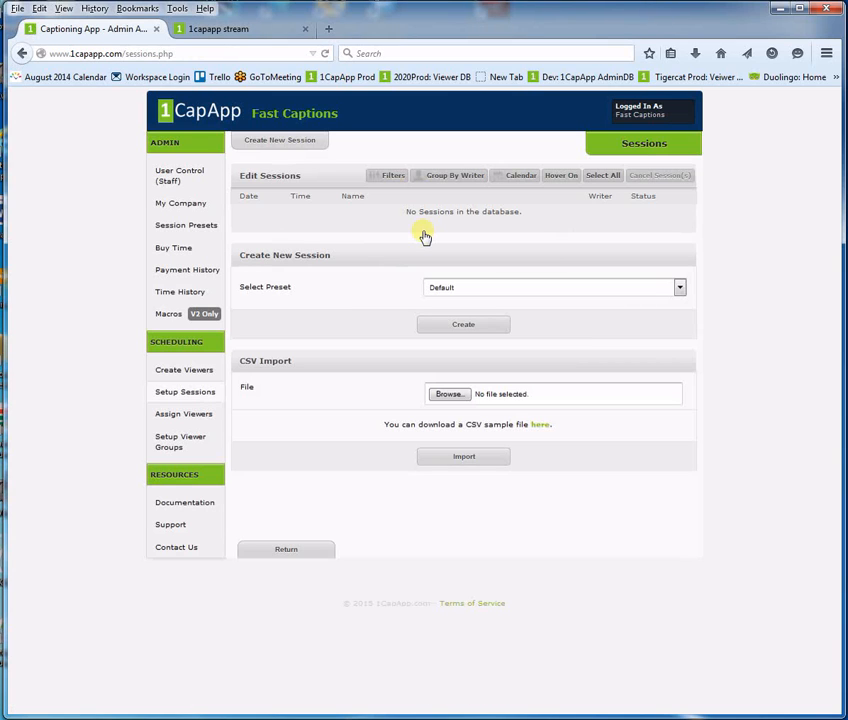